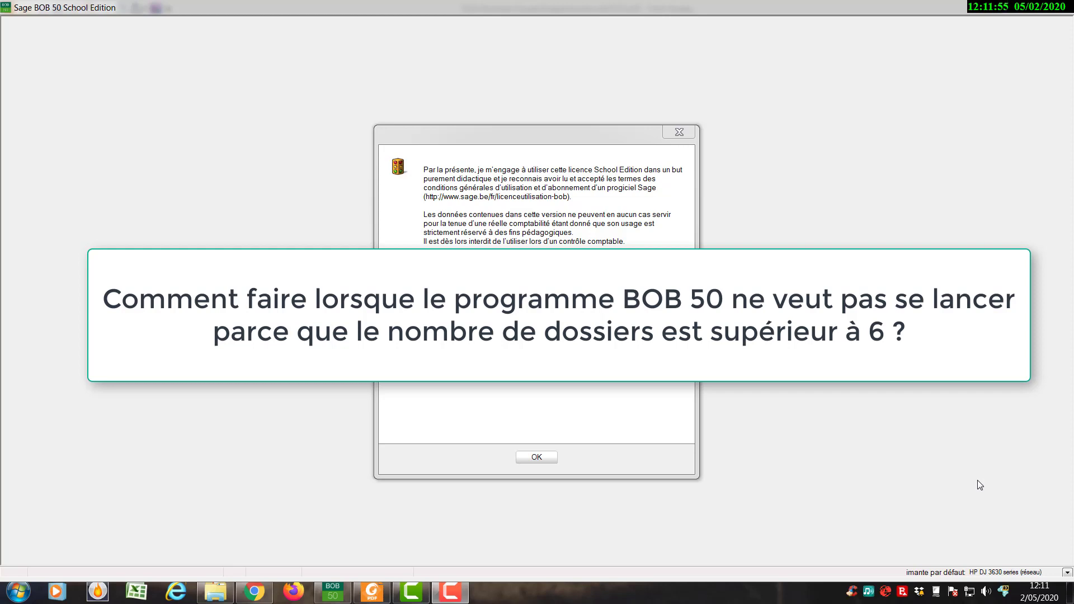
- Accept the School Edition terms, try to open the BASIC dossier as SUPERV, and dismiss the licence warnings
{"action": "left_click", "coordinate": [529, 460]}
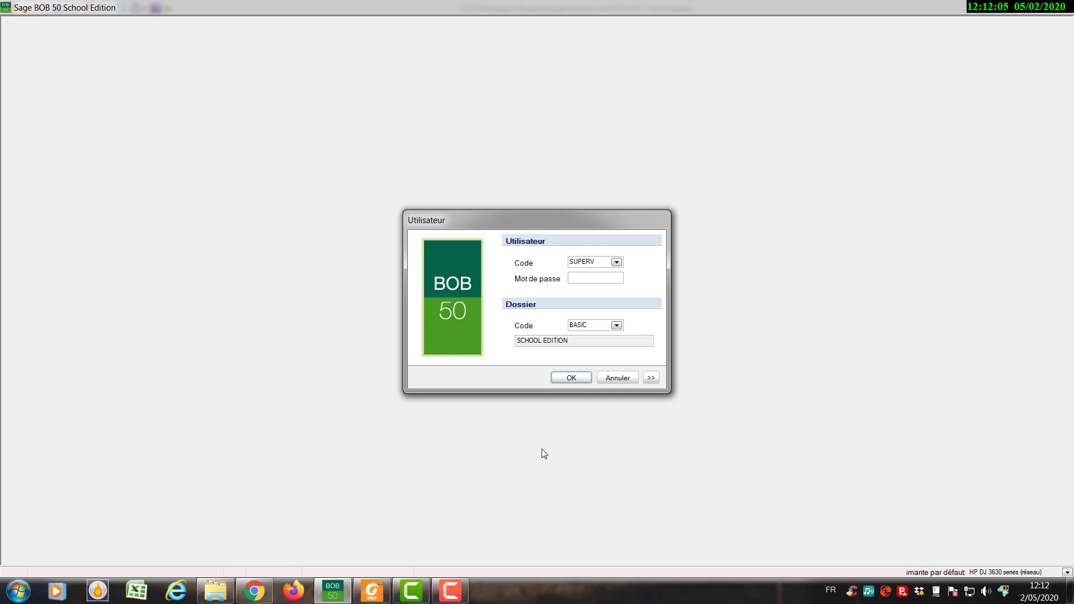
{"action": "left_click", "coordinate": [572, 378]}
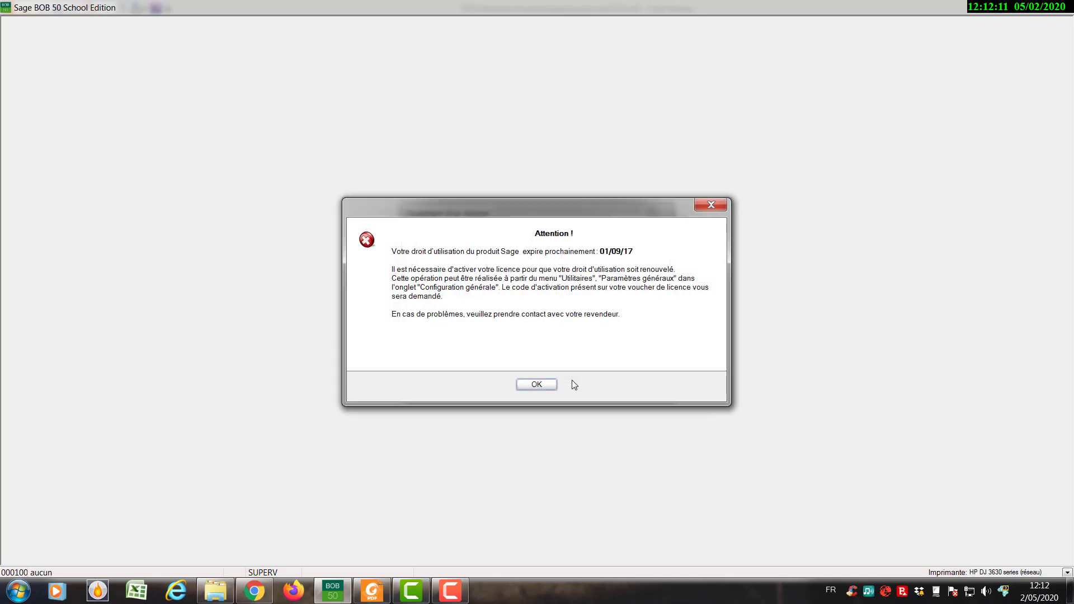
{"action": "left_click", "coordinate": [548, 384]}
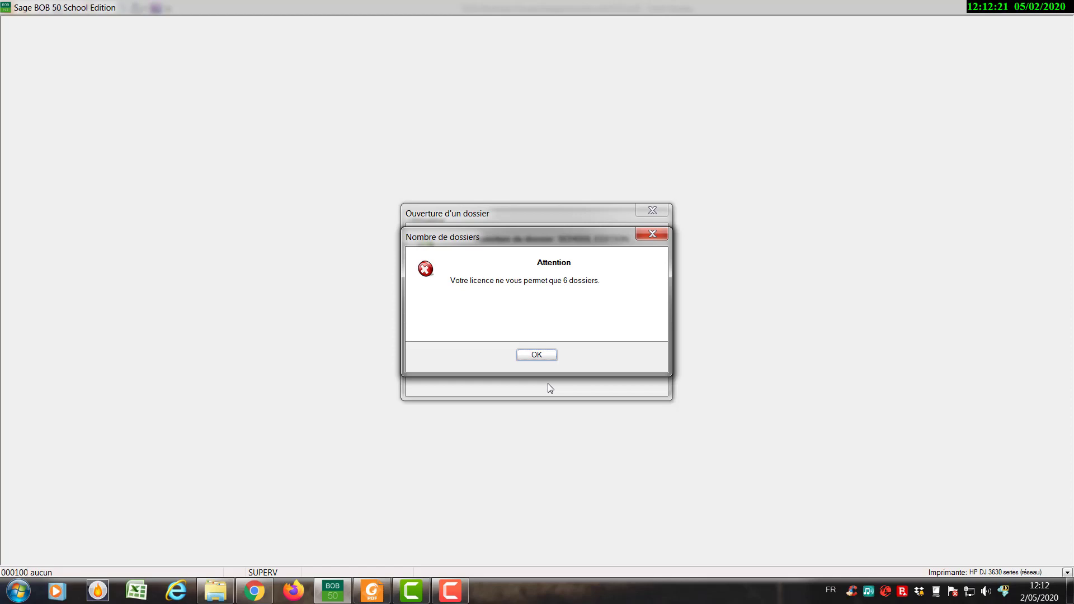
{"action": "left_click", "coordinate": [537, 355]}
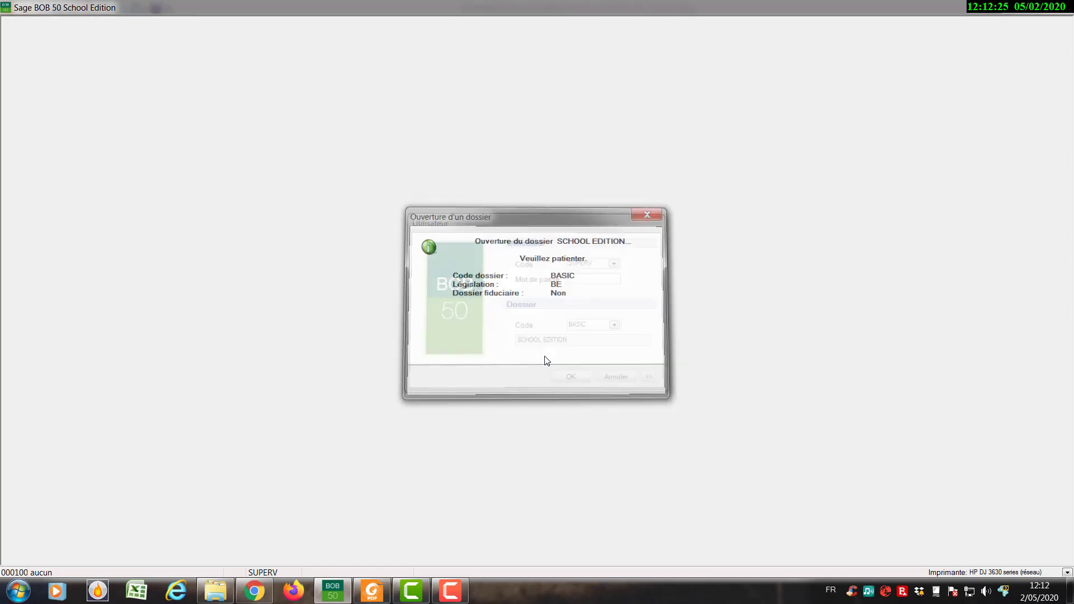
- Switch to Windows Explorer and create a folder named Bob-Backup inside C:\bobschool50
{"action": "key", "text": "alt+Tab"}
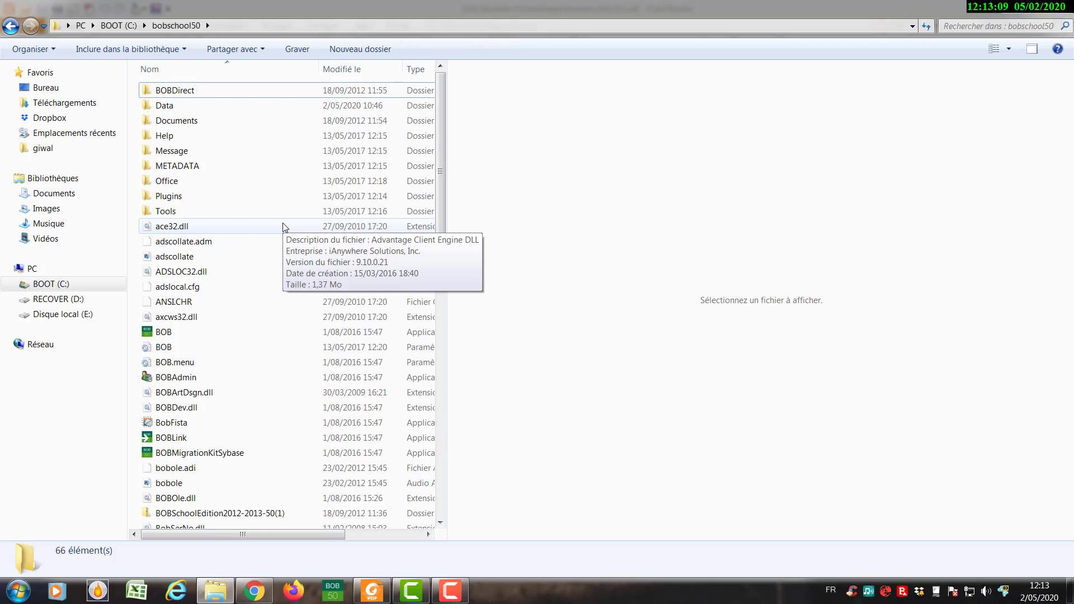
{"action": "left_click", "coordinate": [348, 50]}
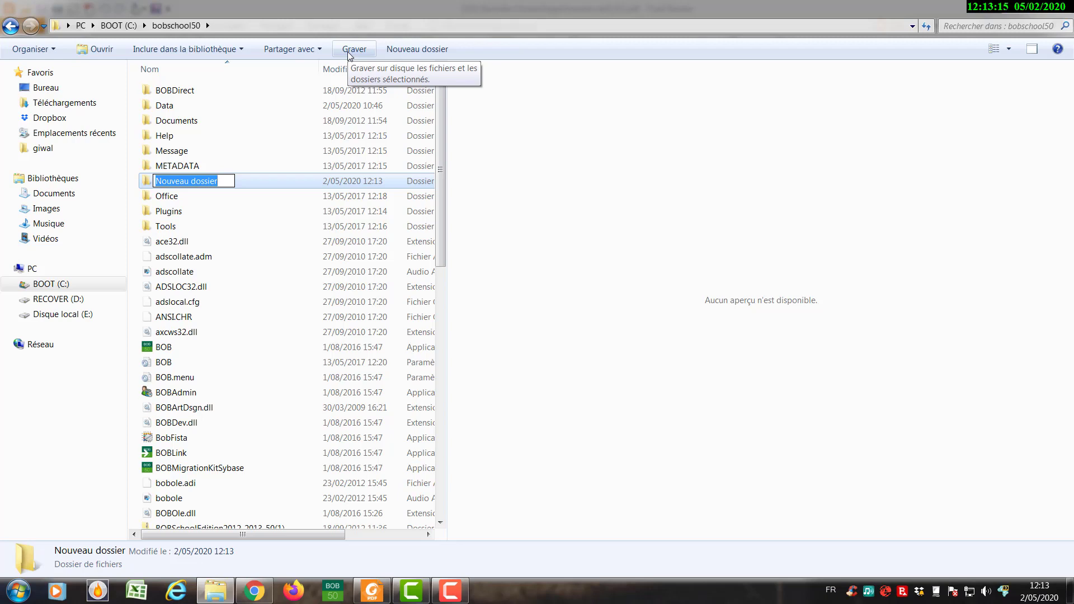
{"action": "type", "text": "Bob"}
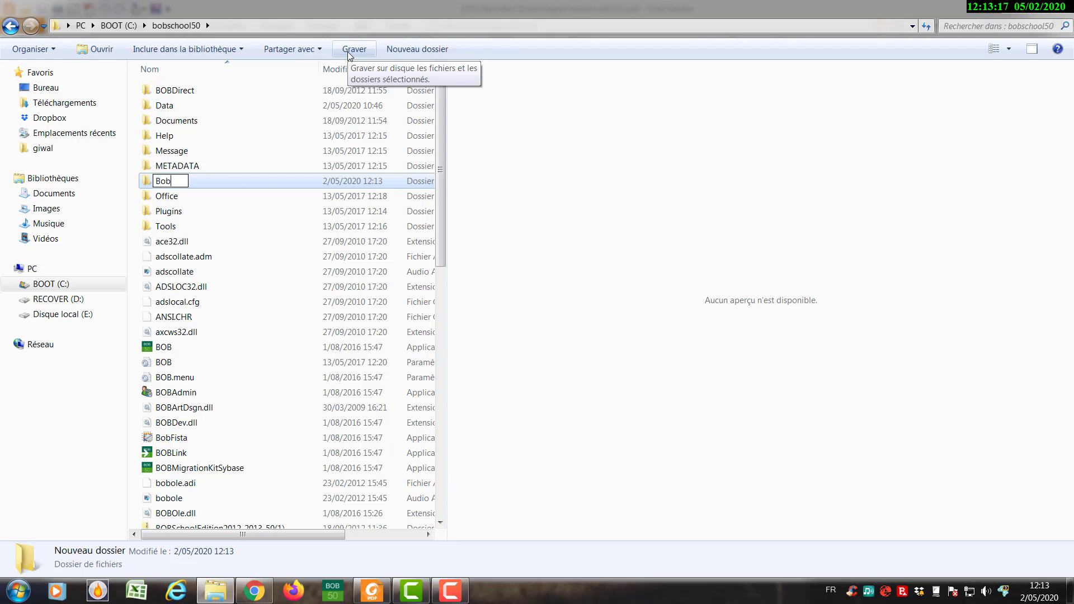
{"action": "type", "text": "-B"}
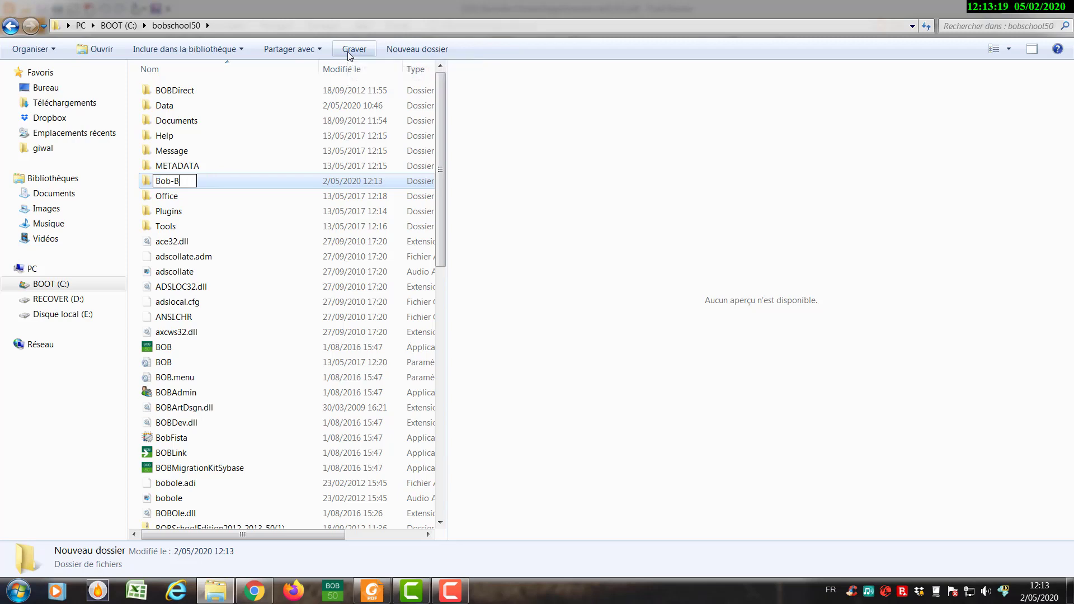
{"action": "type", "text": "ackup"}
{"action": "key", "text": "Return"}
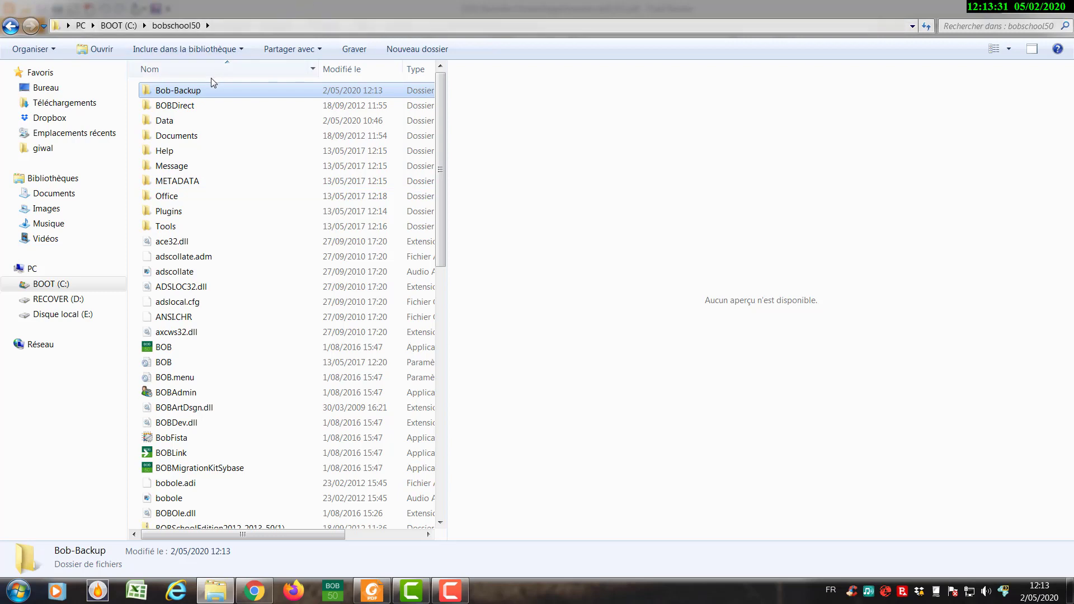
- Cut the frsport and IN folders from the Data folder of bobschool50
{"action": "left_click", "coordinate": [183, 122]}
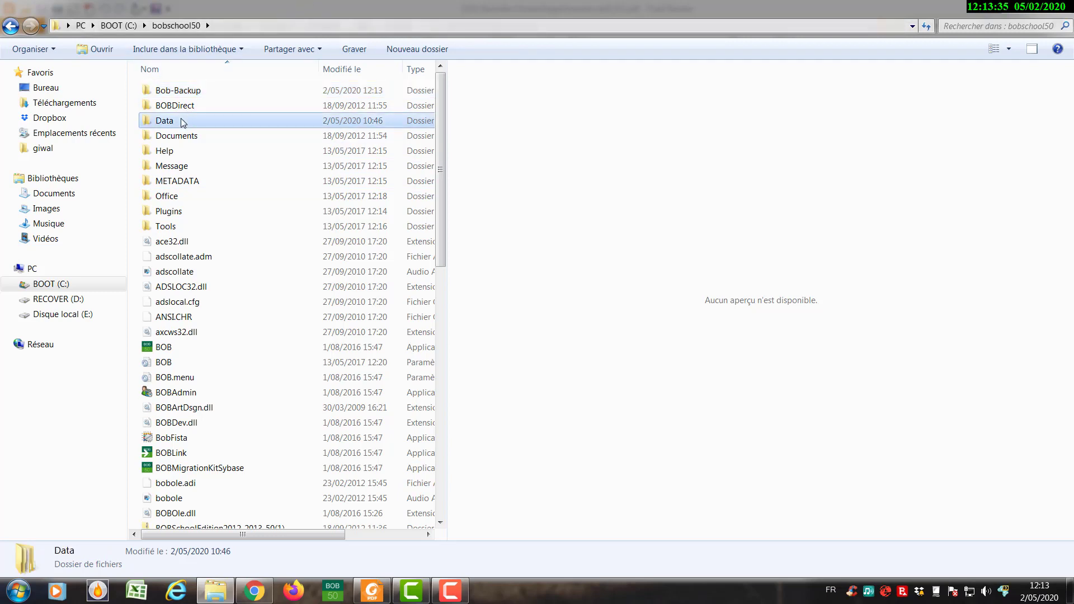
{"action": "double_click", "coordinate": [181, 122]}
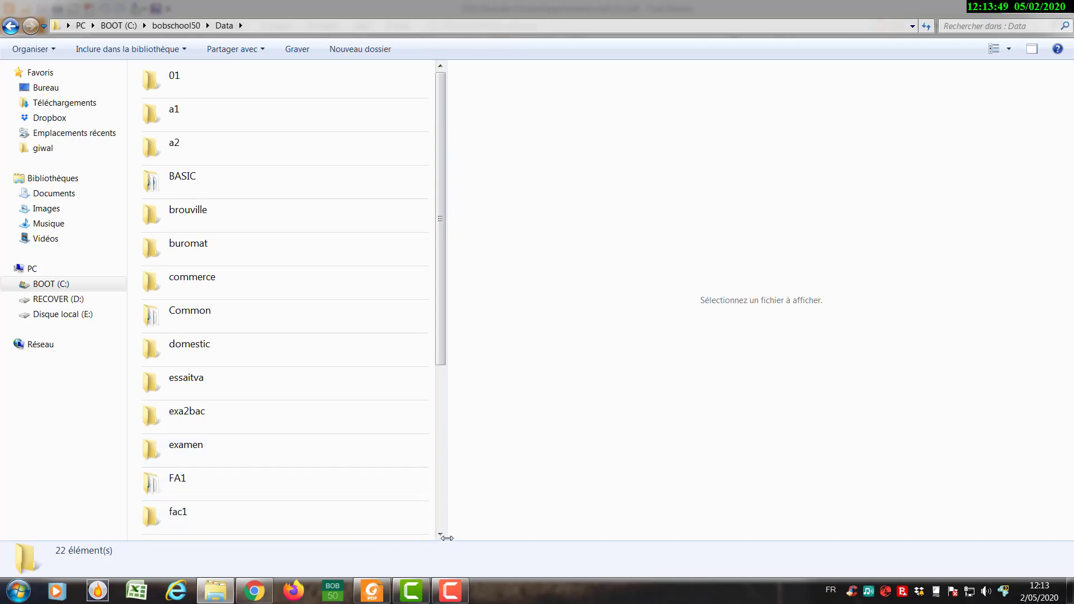
{"action": "left_click", "coordinate": [441, 534]}
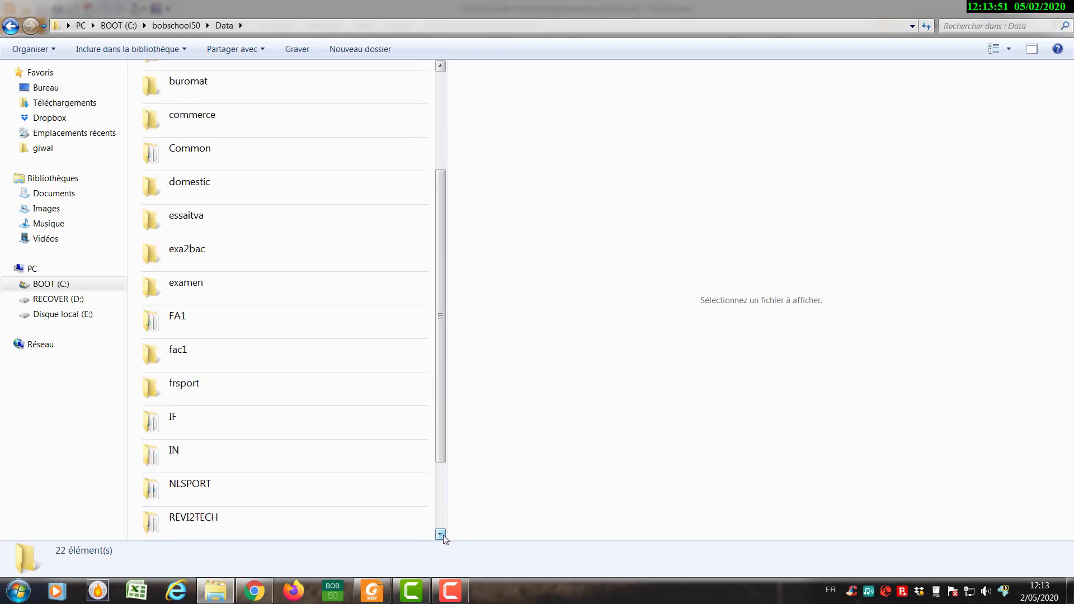
{"action": "left_click", "coordinate": [190, 455]}
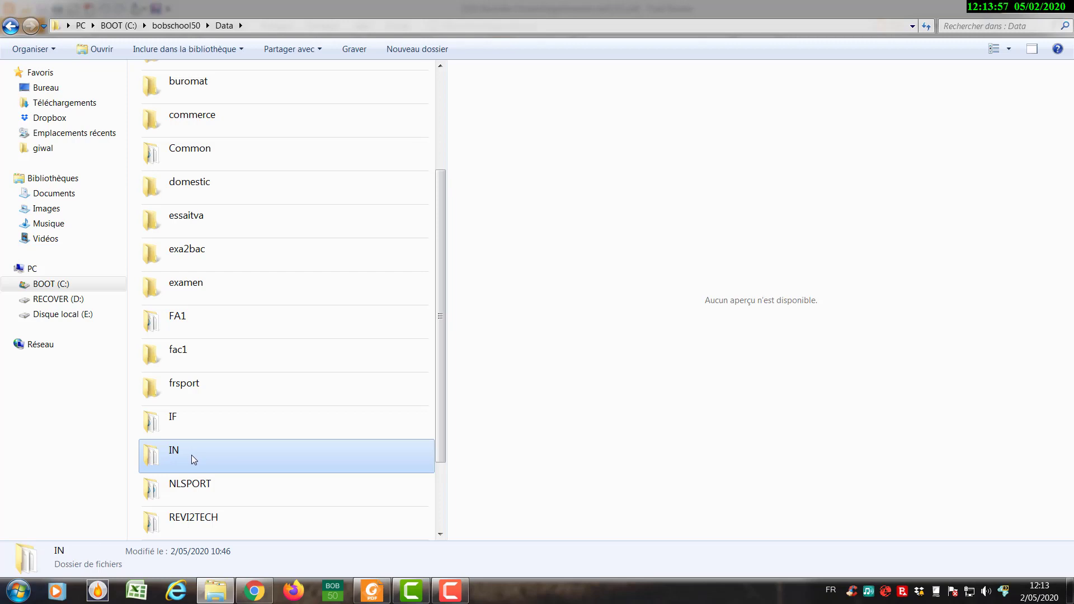
{"action": "left_click", "coordinate": [197, 397]}
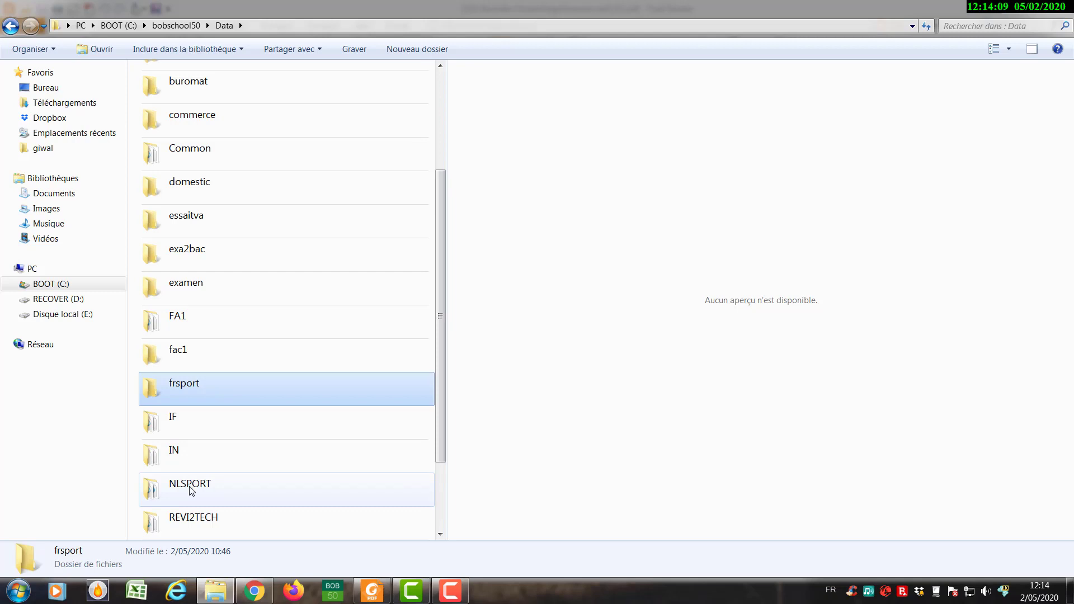
{"action": "left_click", "coordinate": [200, 470], "text": "ctrl"}
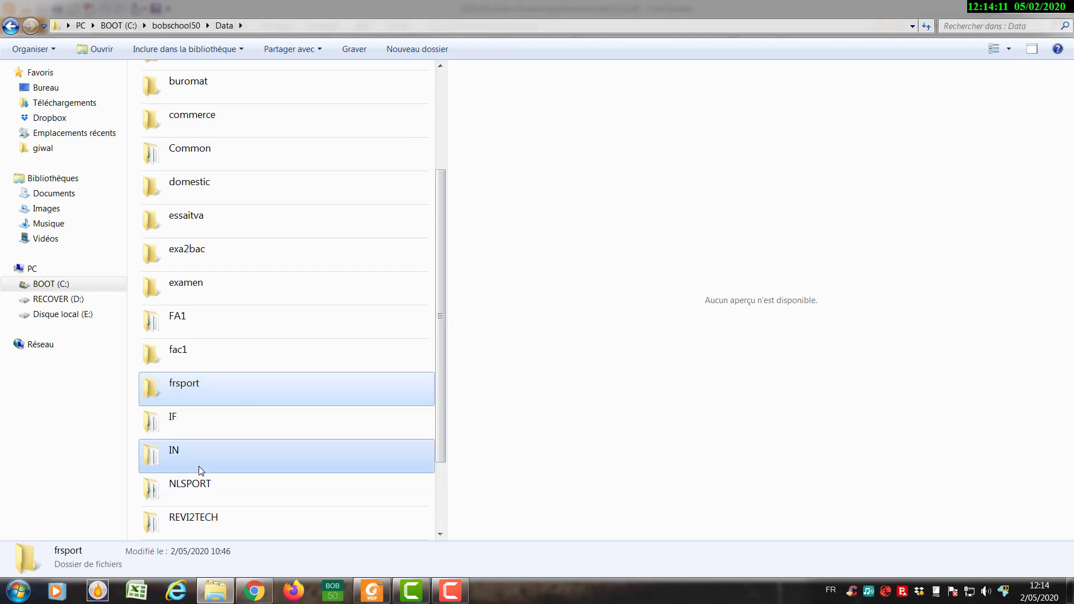
{"action": "right_click", "coordinate": [200, 470]}
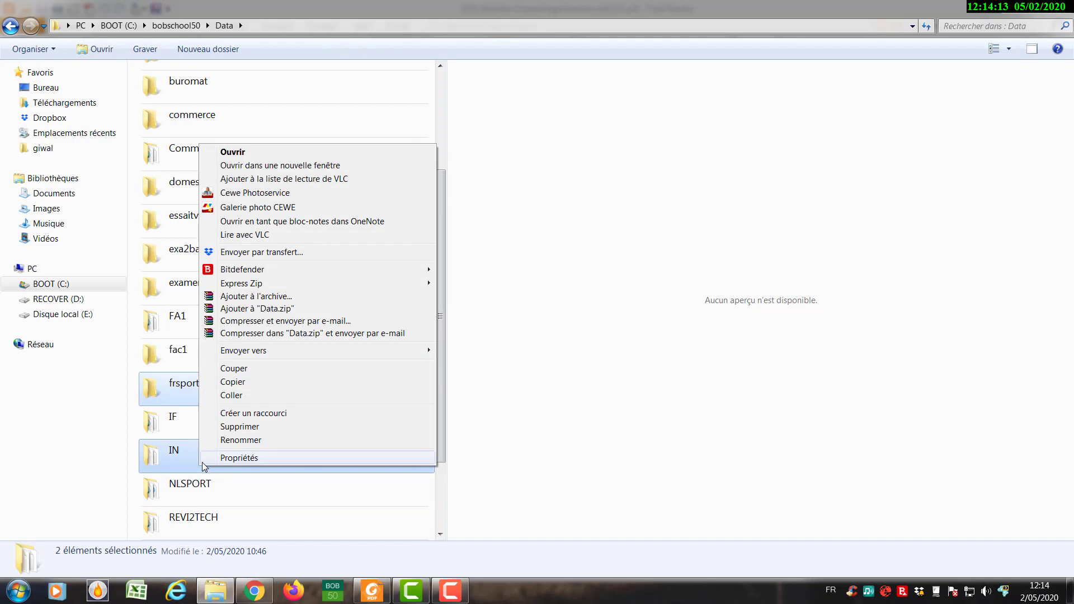
{"action": "left_click", "coordinate": [238, 369]}
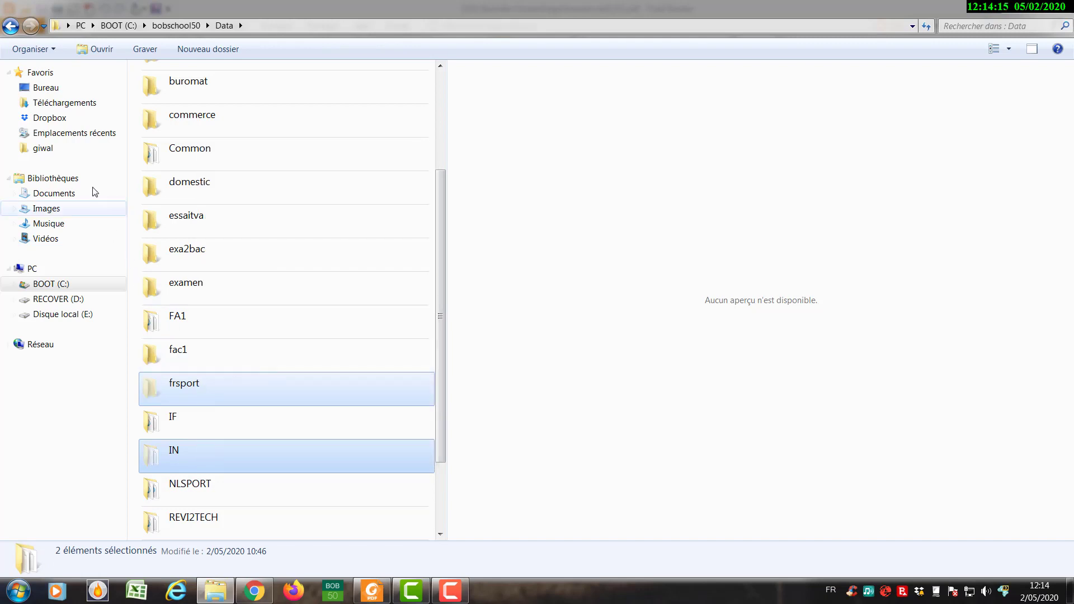
- Paste the cut folders into Bob-Backup in bobschool50 and open that folder to check its contents
{"action": "left_click", "coordinate": [11, 25]}
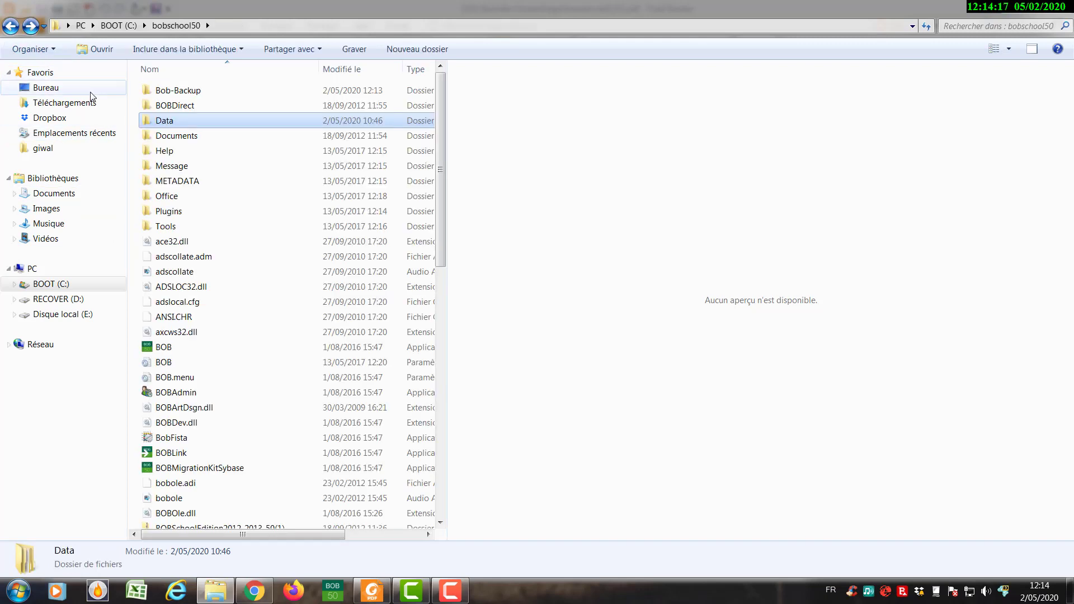
{"action": "right_click", "coordinate": [178, 97]}
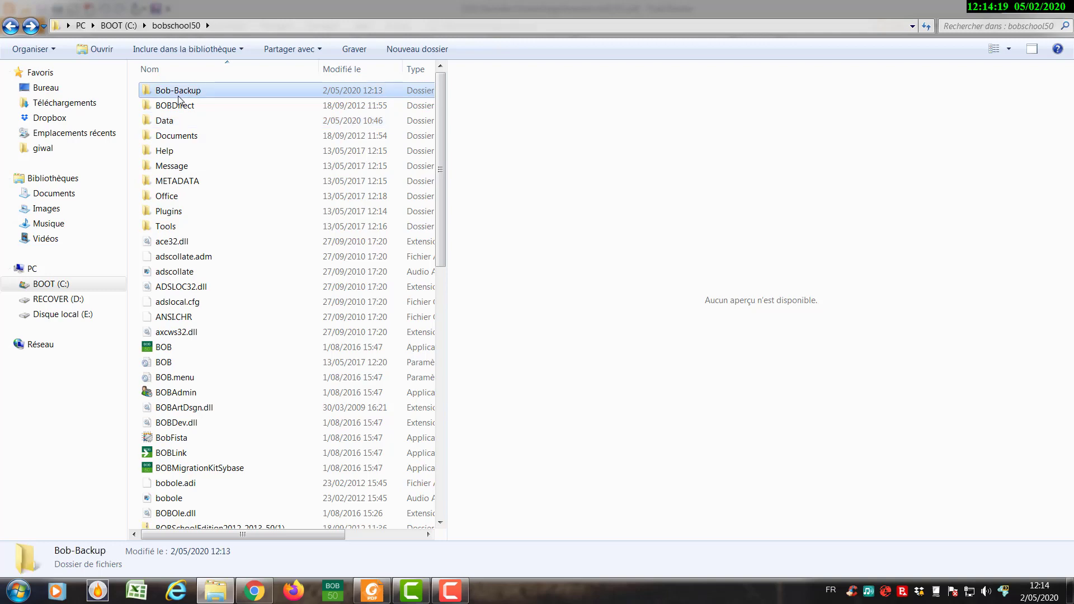
{"action": "left_click", "coordinate": [211, 392]}
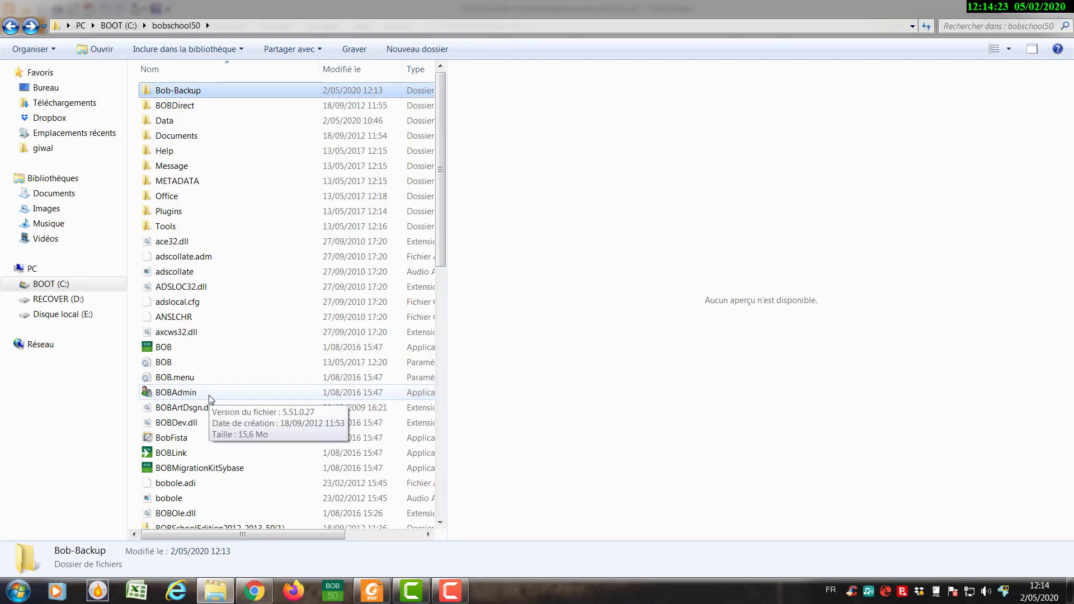
{"action": "double_click", "coordinate": [188, 96]}
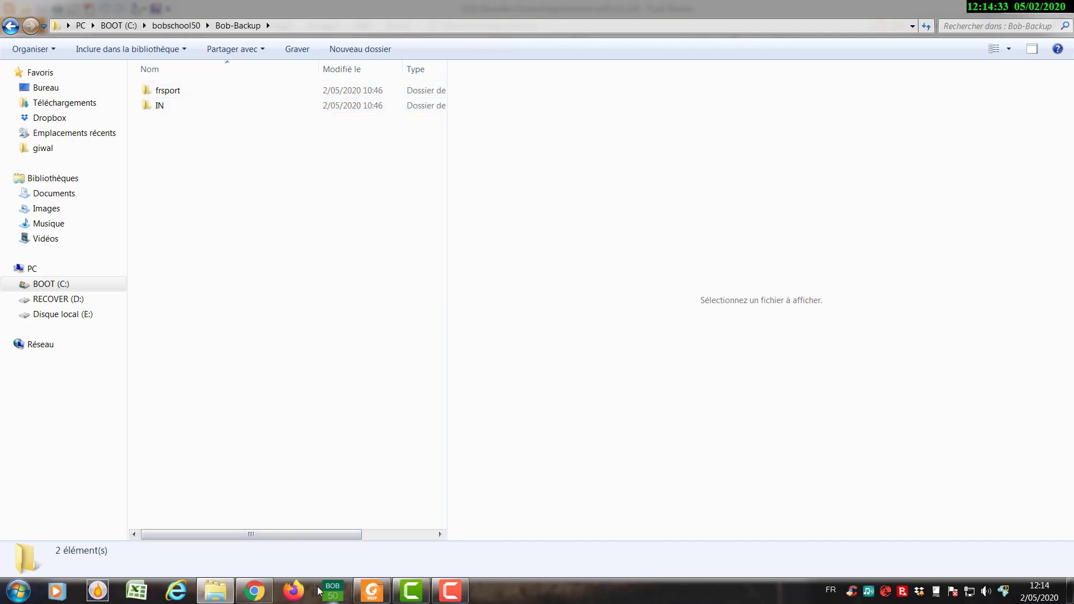
- Launch Sage BOB 50, accept its terms, try to open the IN dossier, and erase it from the dossier list
{"action": "left_click", "coordinate": [334, 591]}
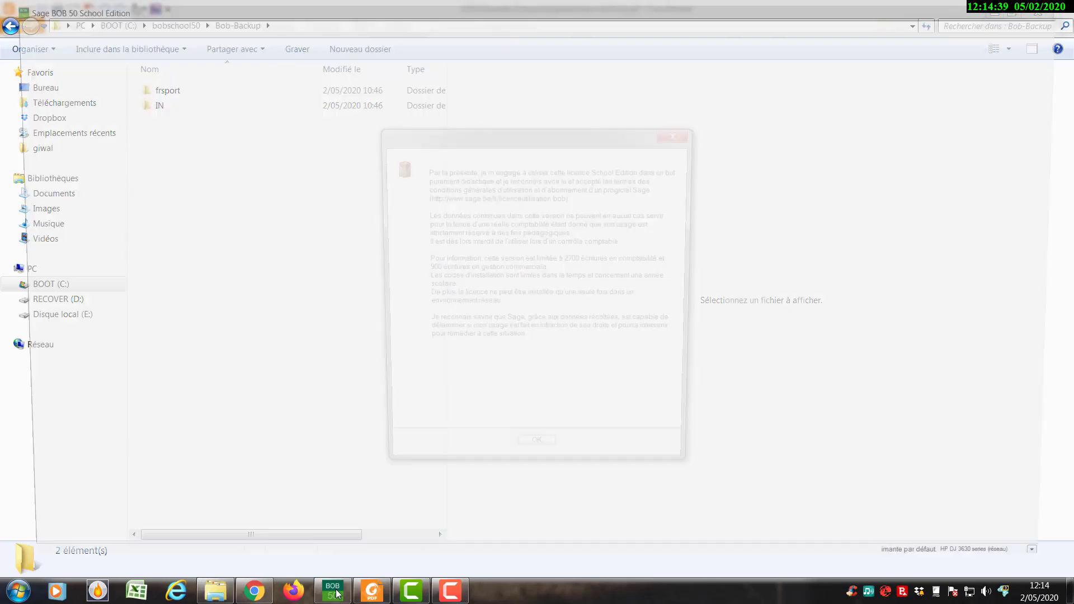
{"action": "left_click", "coordinate": [534, 456]}
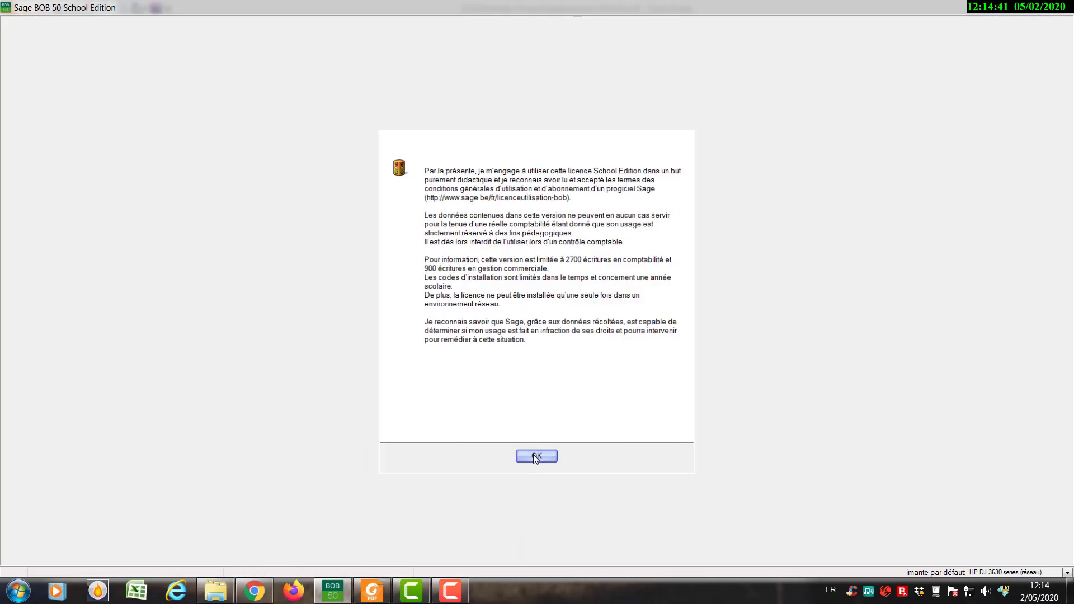
{"action": "left_click", "coordinate": [617, 325]}
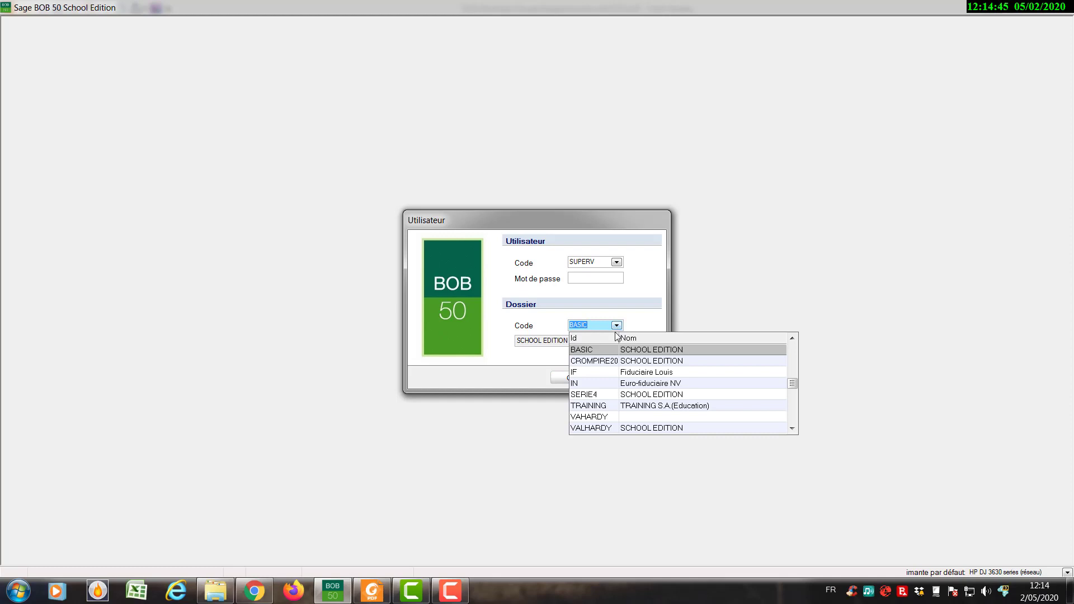
{"action": "left_click", "coordinate": [593, 384]}
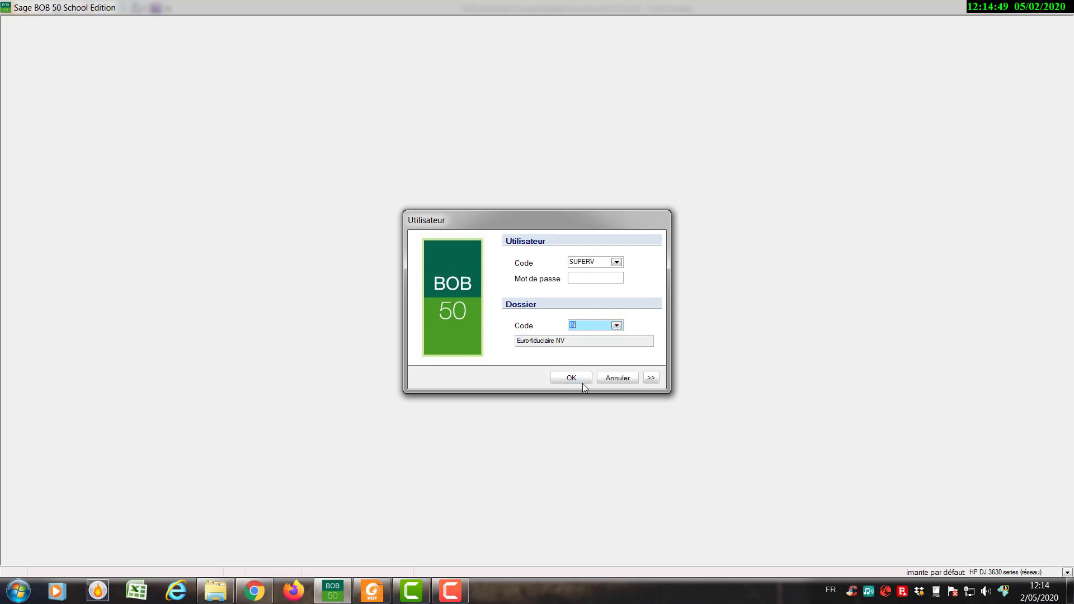
{"action": "left_click", "coordinate": [578, 379]}
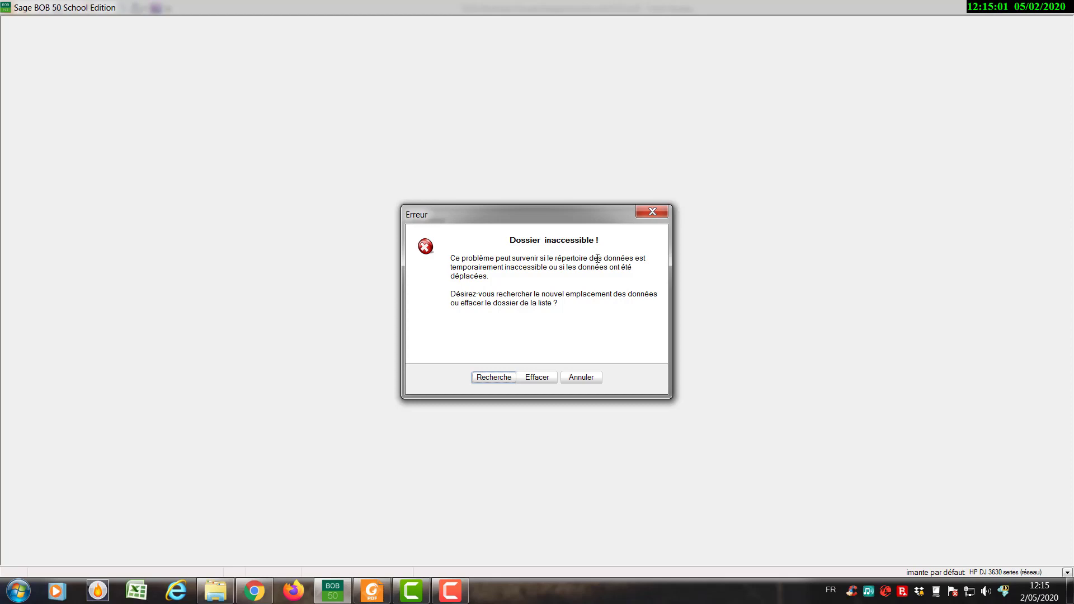
{"action": "left_click", "coordinate": [539, 382]}
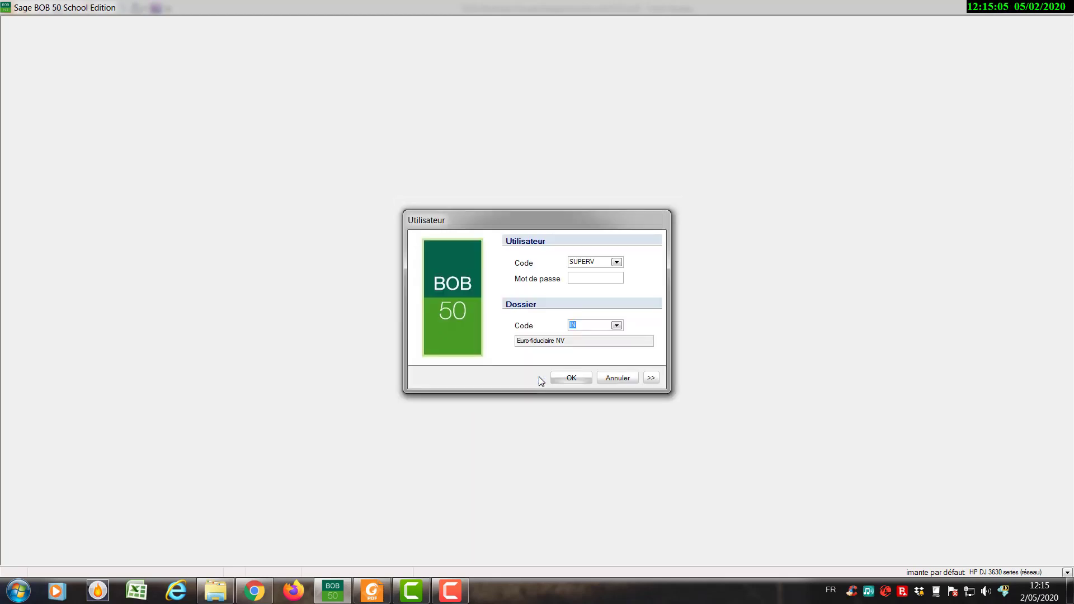
- Check the remaining entries in the dossier code list, and cancel the login
{"action": "left_click", "coordinate": [616, 326]}
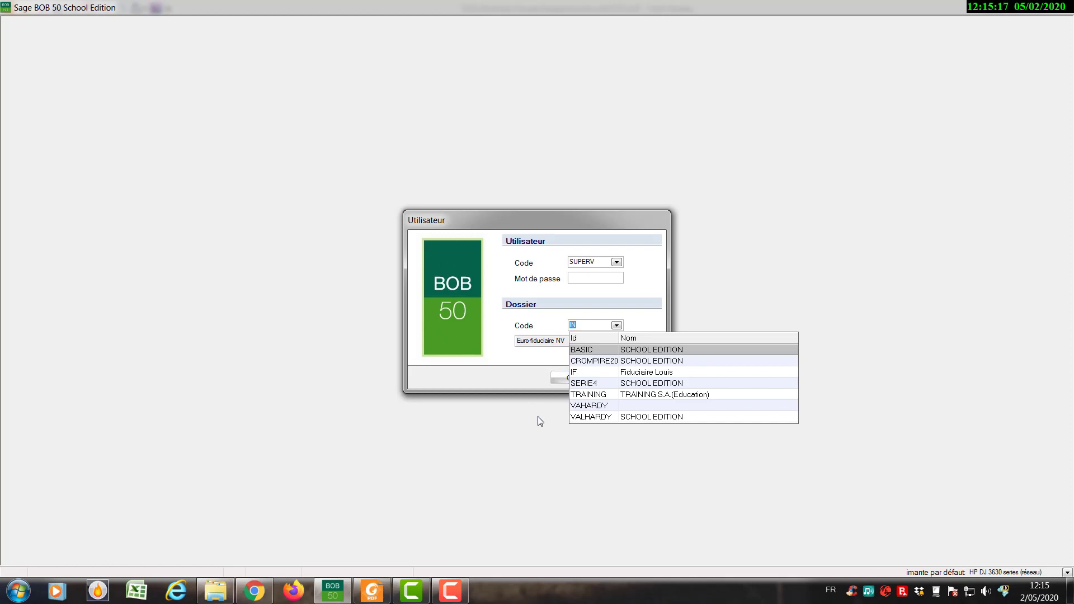
{"action": "left_click", "coordinate": [470, 452]}
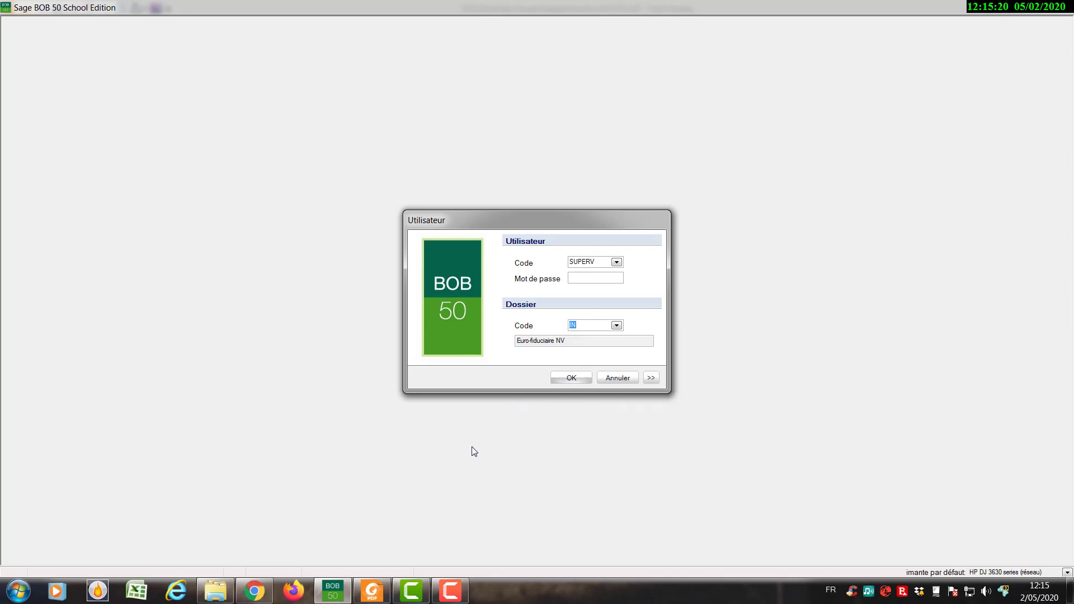
{"action": "left_click", "coordinate": [612, 379]}
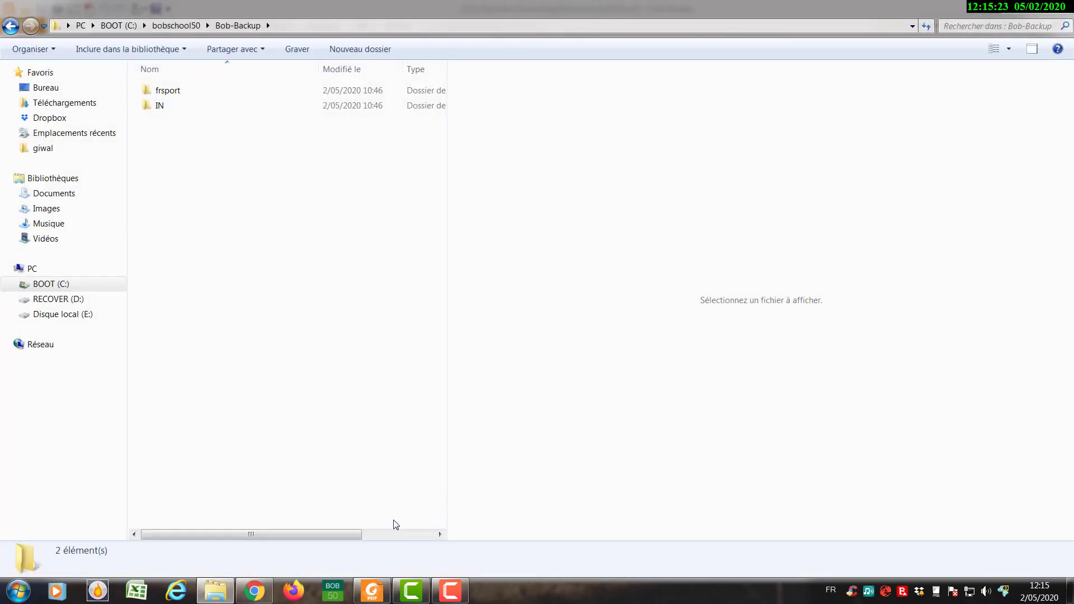
- Cut the SERIE4 folder from the Data folder of bobschool50
{"action": "left_click", "coordinate": [11, 26]}
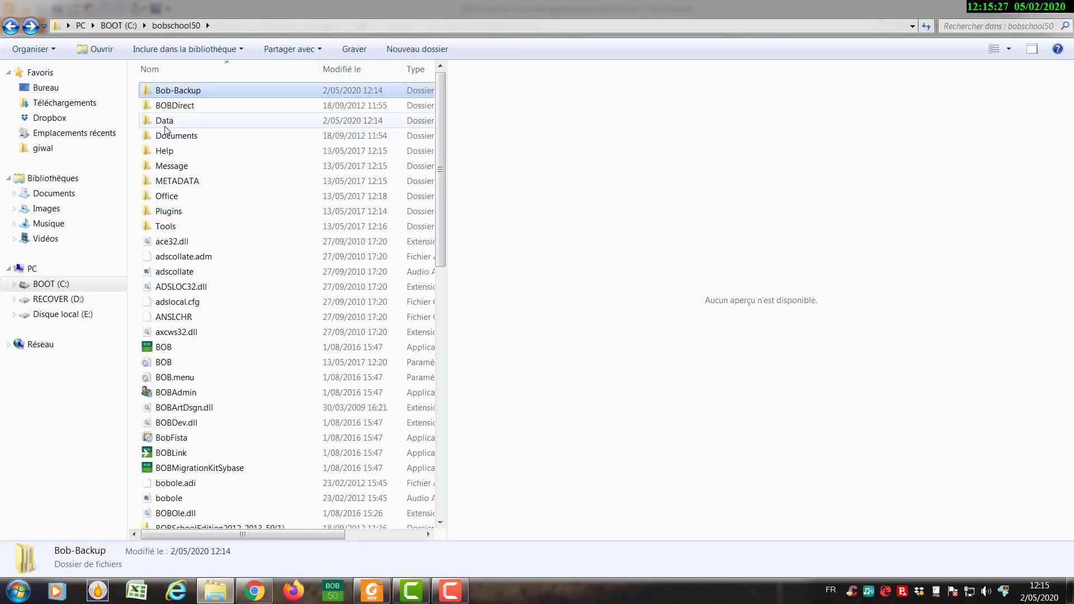
{"action": "double_click", "coordinate": [165, 123]}
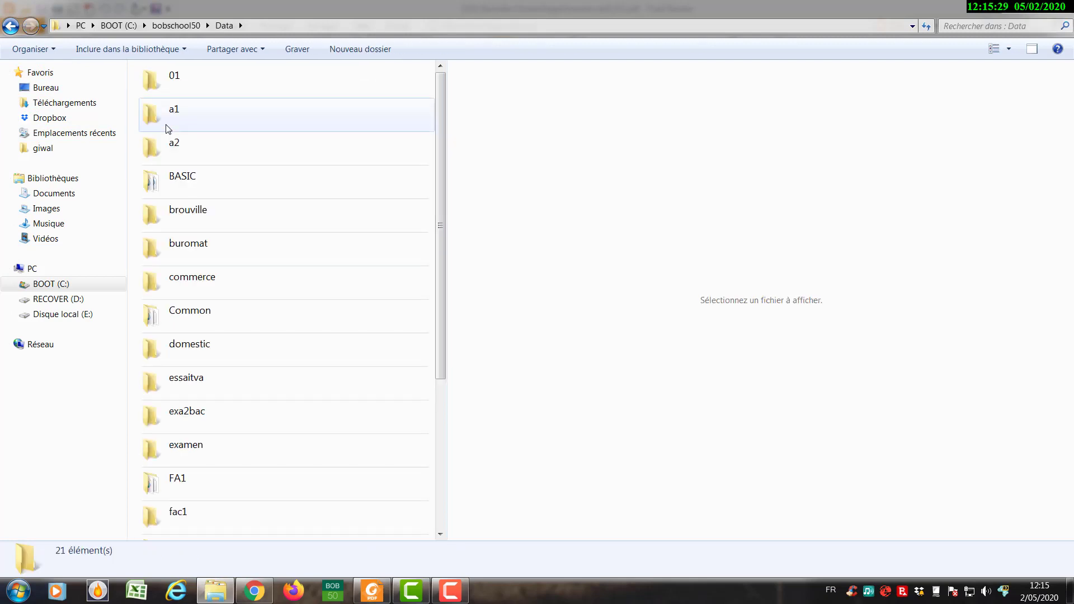
{"action": "left_click", "coordinate": [438, 534]}
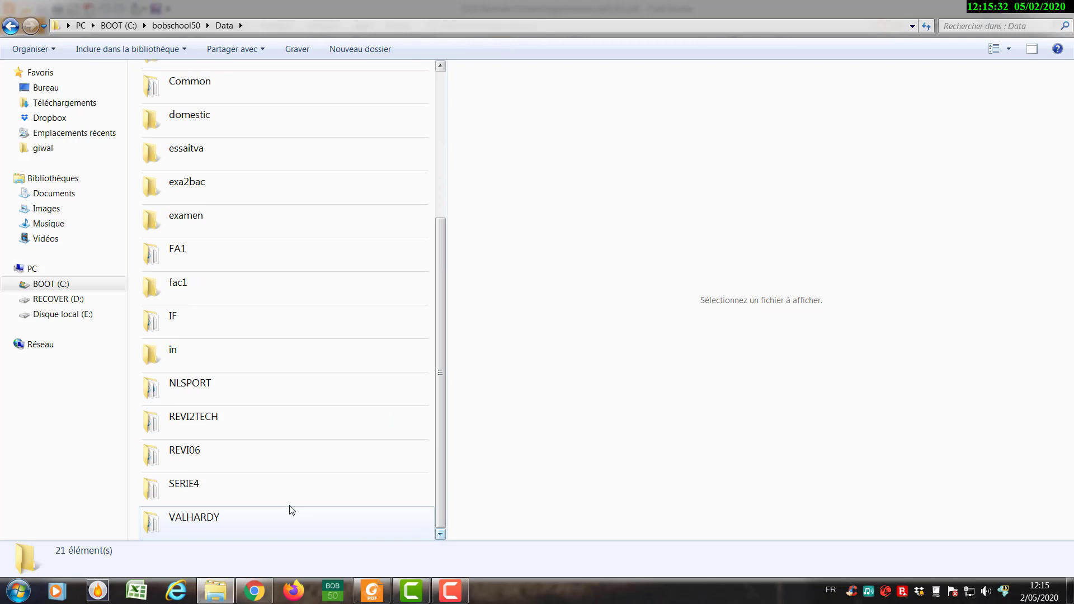
{"action": "left_click", "coordinate": [210, 484]}
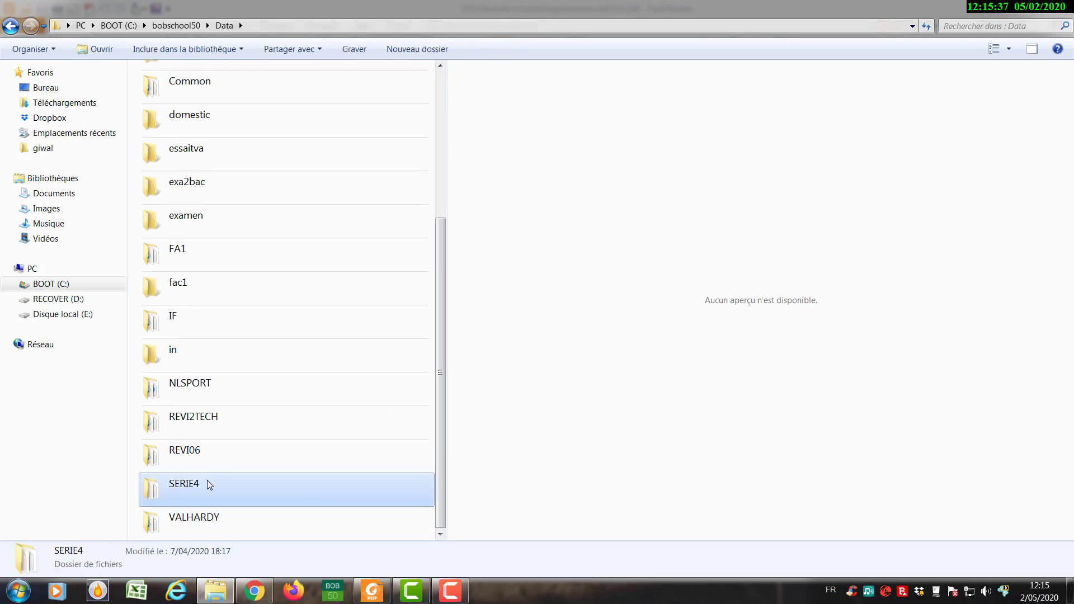
{"action": "right_click", "coordinate": [209, 485]}
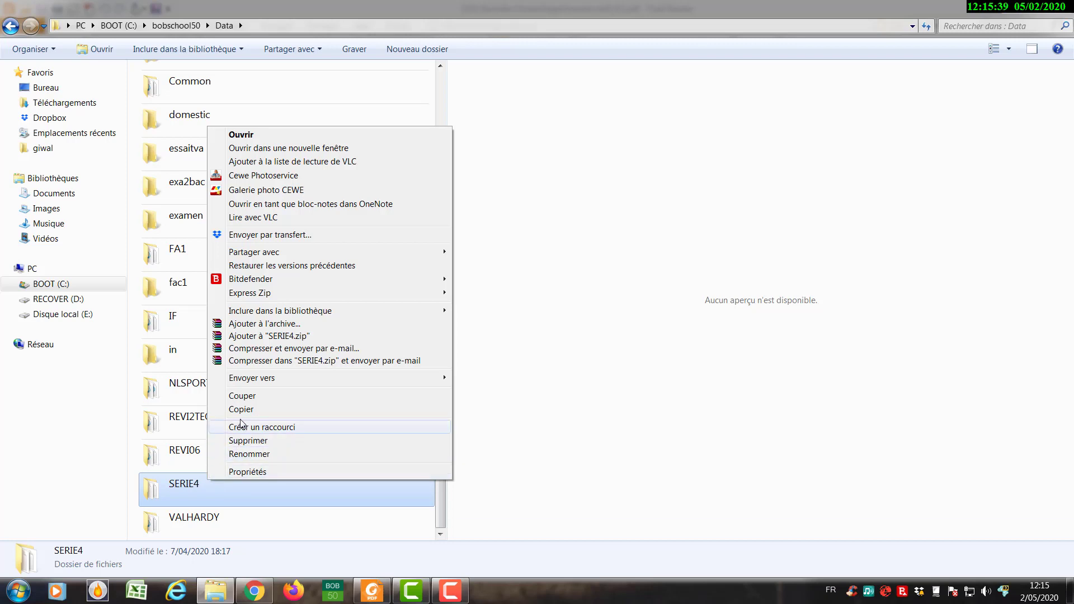
{"action": "left_click", "coordinate": [251, 400]}
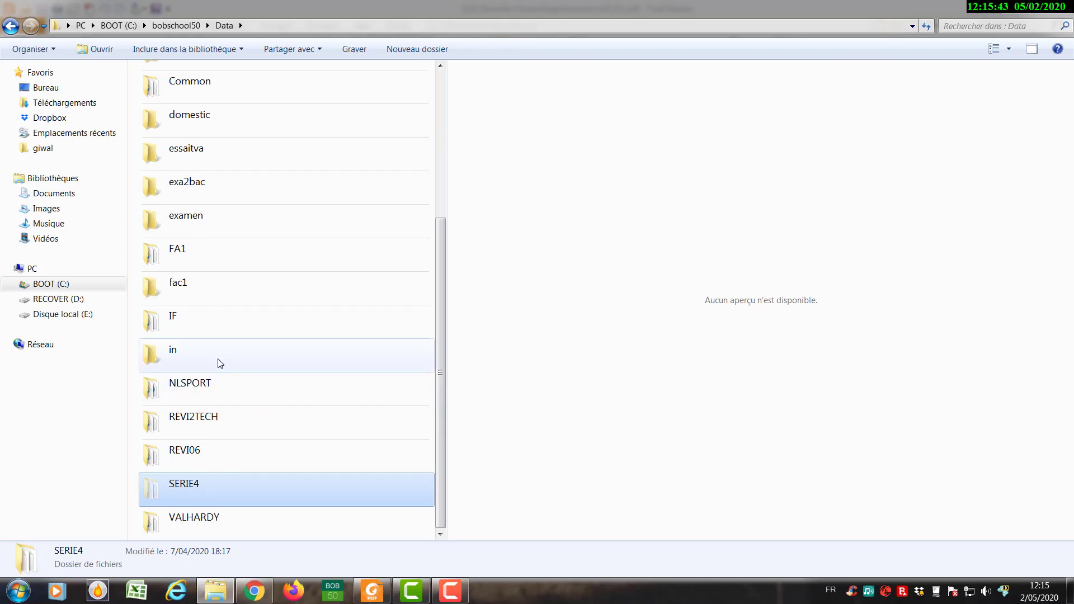
- Paste the cut SERIE4 folder into Bob-Backup in bobschool50, and check that folder's contents
{"action": "left_click", "coordinate": [13, 32]}
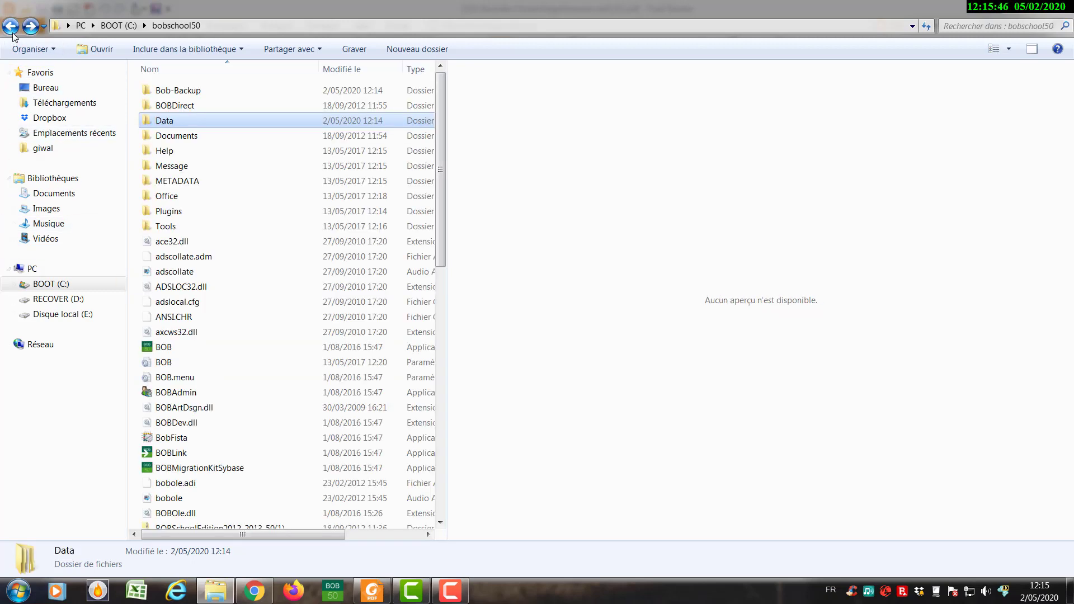
{"action": "left_click", "coordinate": [172, 95]}
{"action": "right_click", "coordinate": [171, 96]}
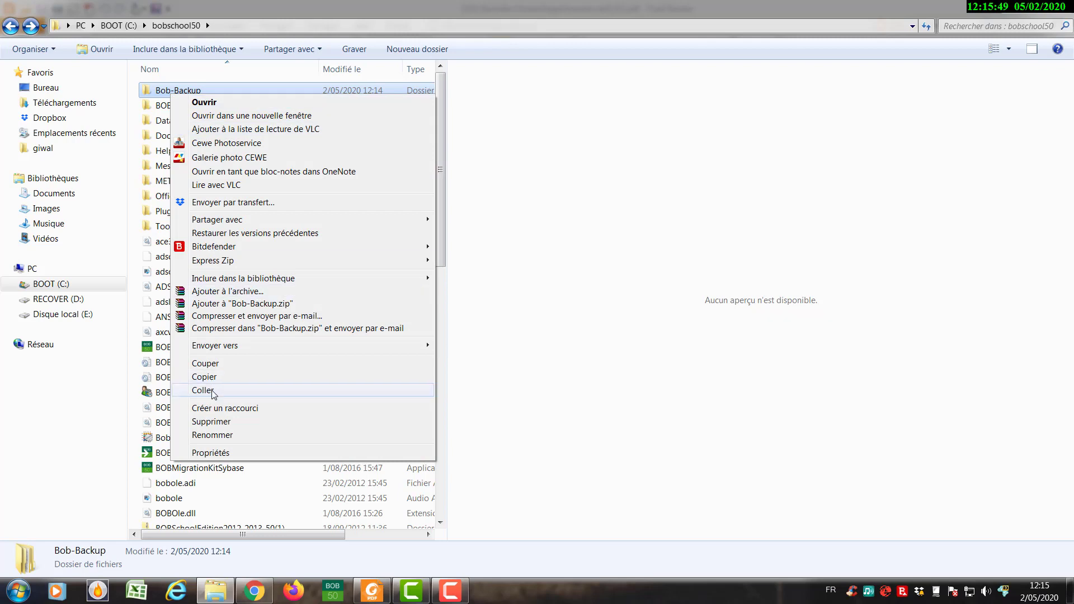
{"action": "left_click", "coordinate": [213, 393]}
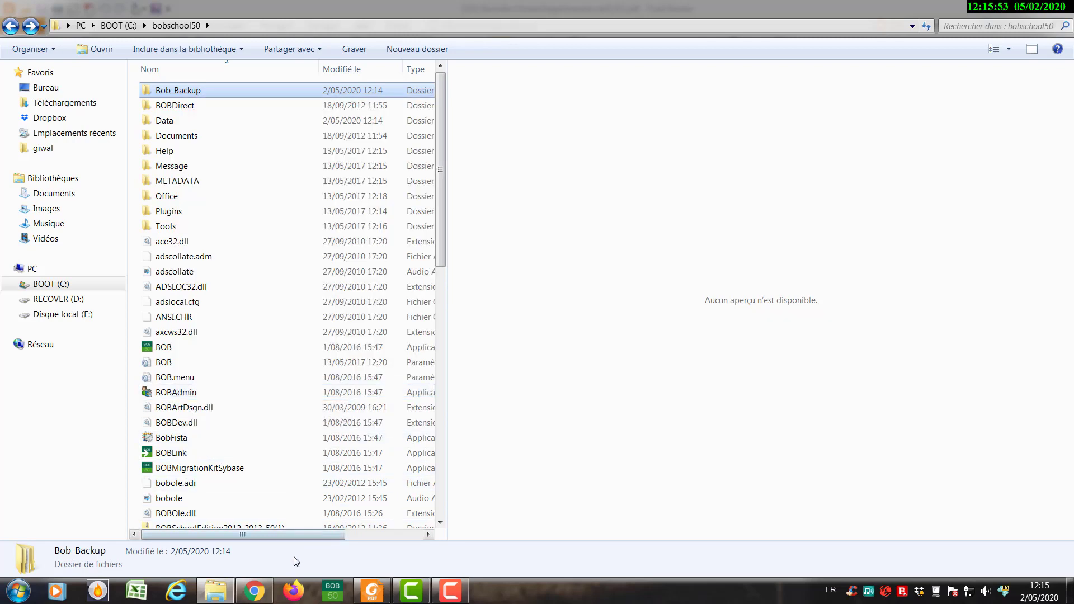
{"action": "double_click", "coordinate": [188, 91]}
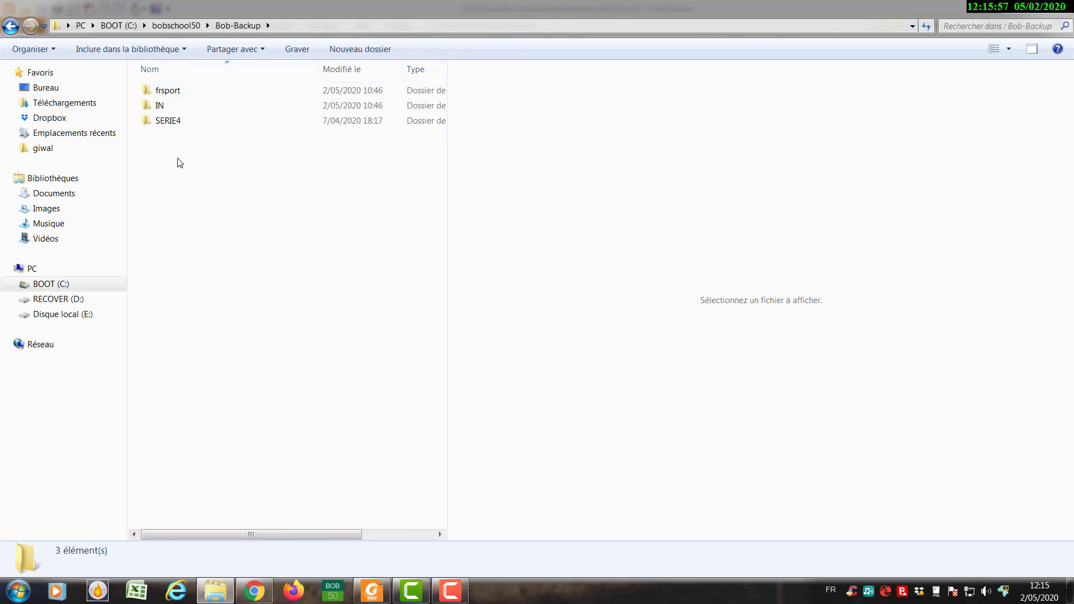
{"action": "left_click", "coordinate": [10, 27]}
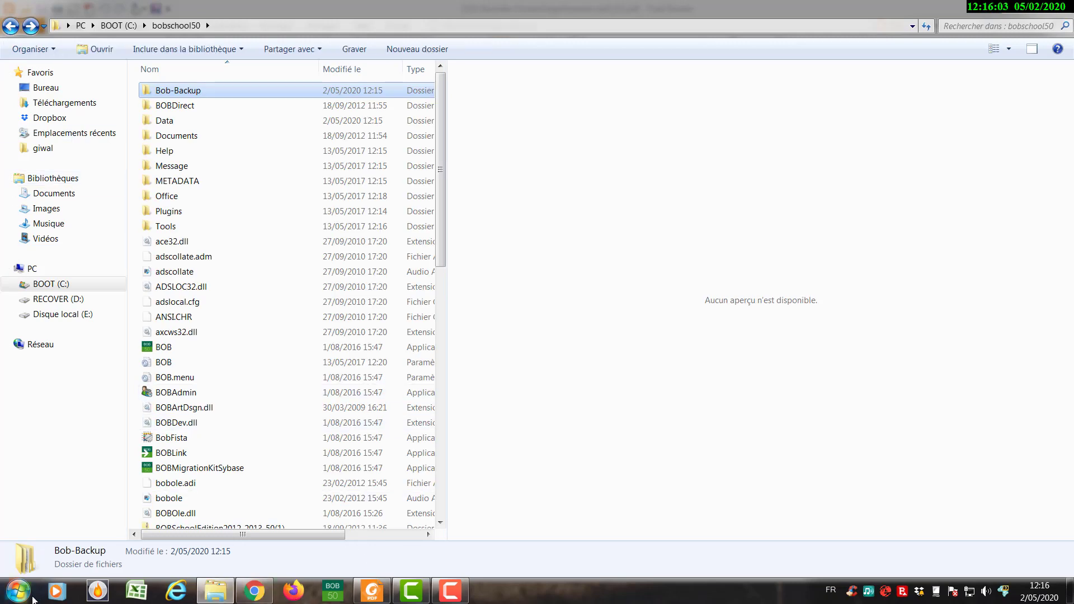
- Switch to Sage BOB 50 by launching it, and accept the School Edition licence terms
{"action": "left_click", "coordinate": [19, 598]}
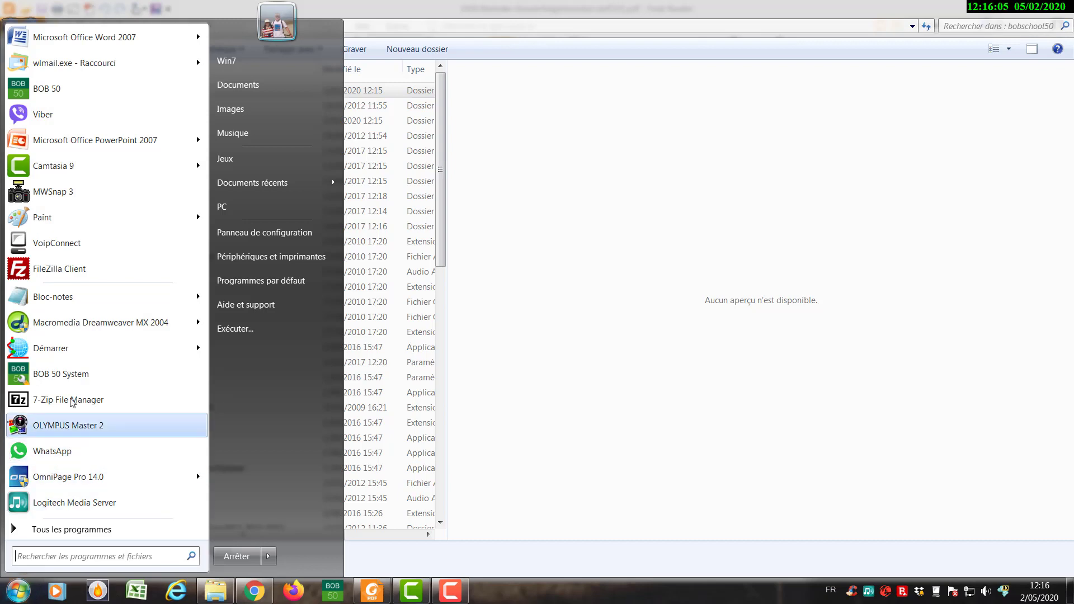
{"action": "left_click", "coordinate": [54, 90]}
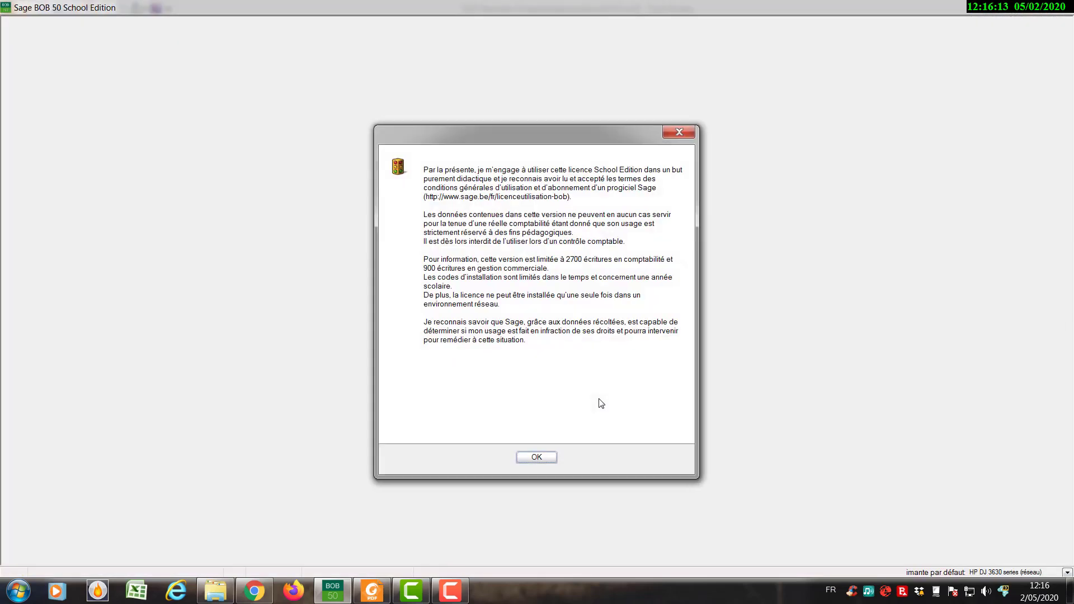
{"action": "left_click", "coordinate": [545, 463]}
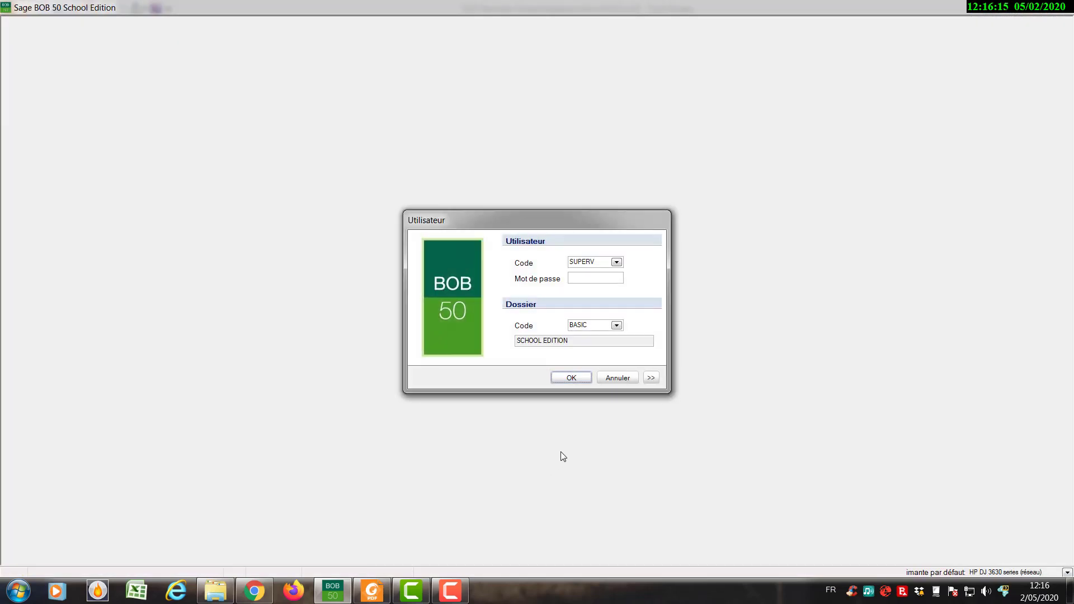
- Try to open the SERIE4 dossier as SUPERV, and erase it from the dossier list
{"action": "left_click", "coordinate": [617, 326]}
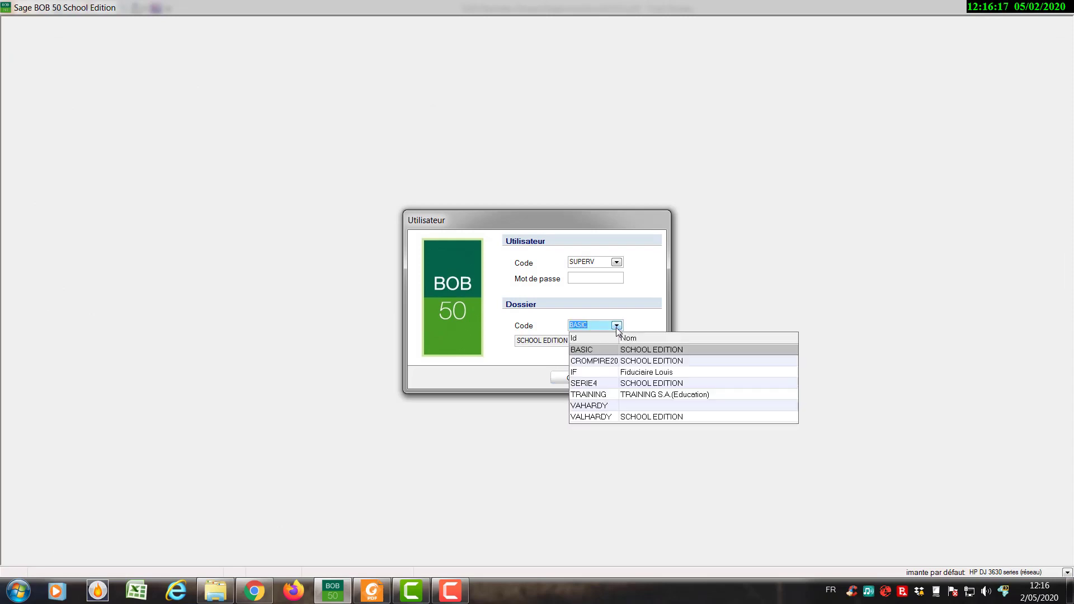
{"action": "left_click", "coordinate": [606, 383]}
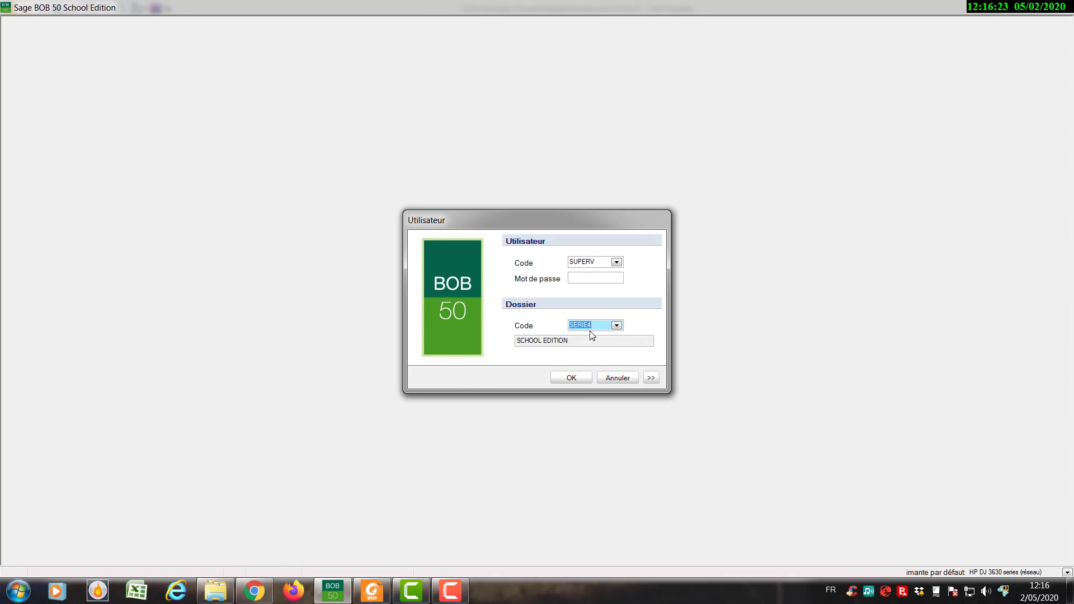
{"action": "left_click", "coordinate": [579, 378]}
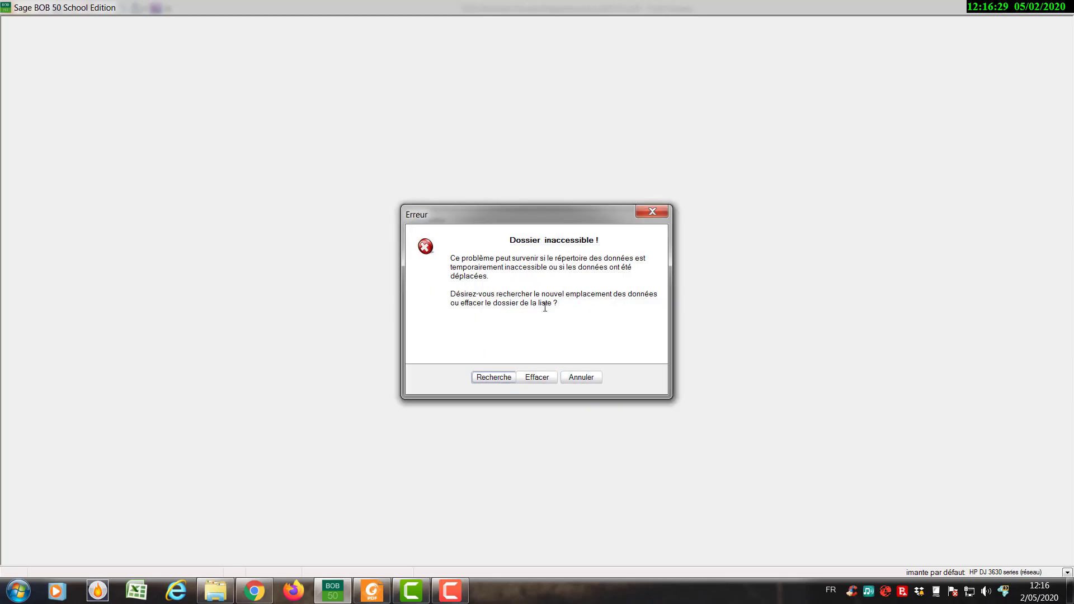
{"action": "left_click", "coordinate": [538, 379]}
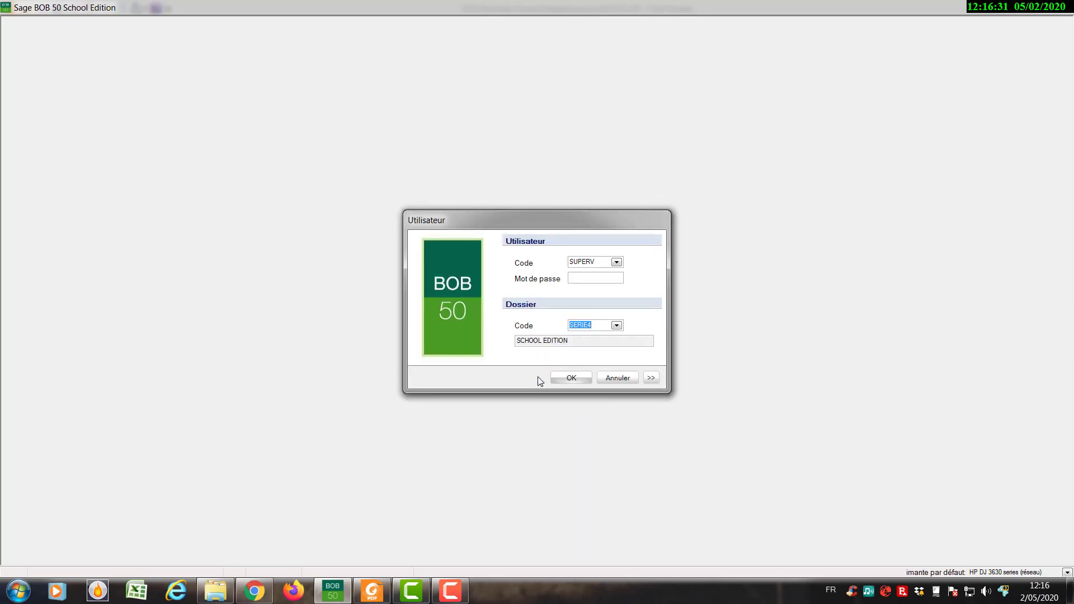
- Open the BASIC dossier as SUPERV and dismiss the licence expiry notice
{"action": "left_click", "coordinate": [616, 327]}
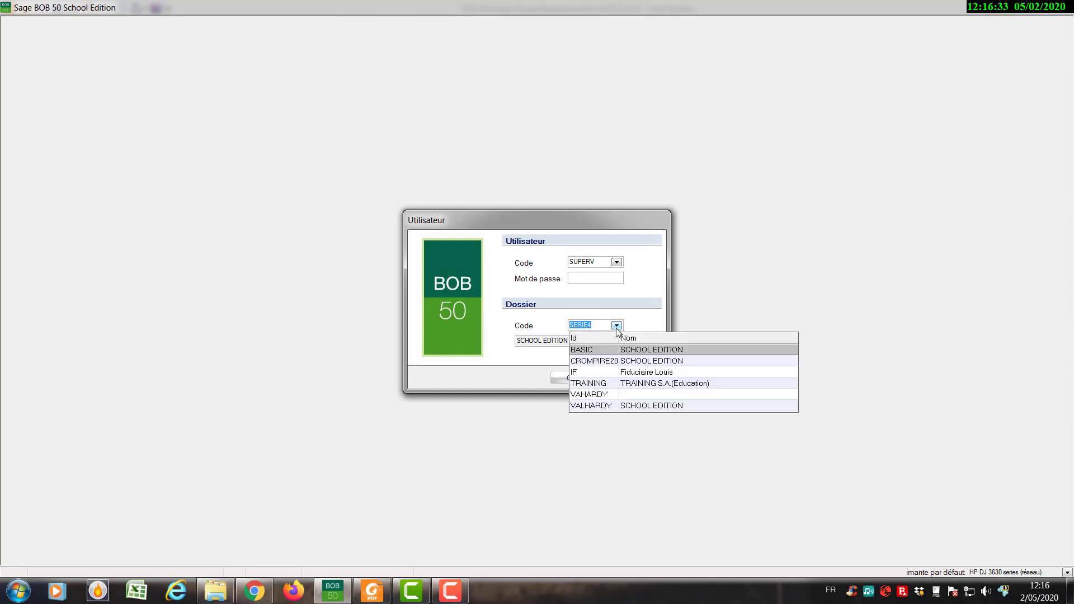
{"action": "left_click", "coordinate": [591, 355]}
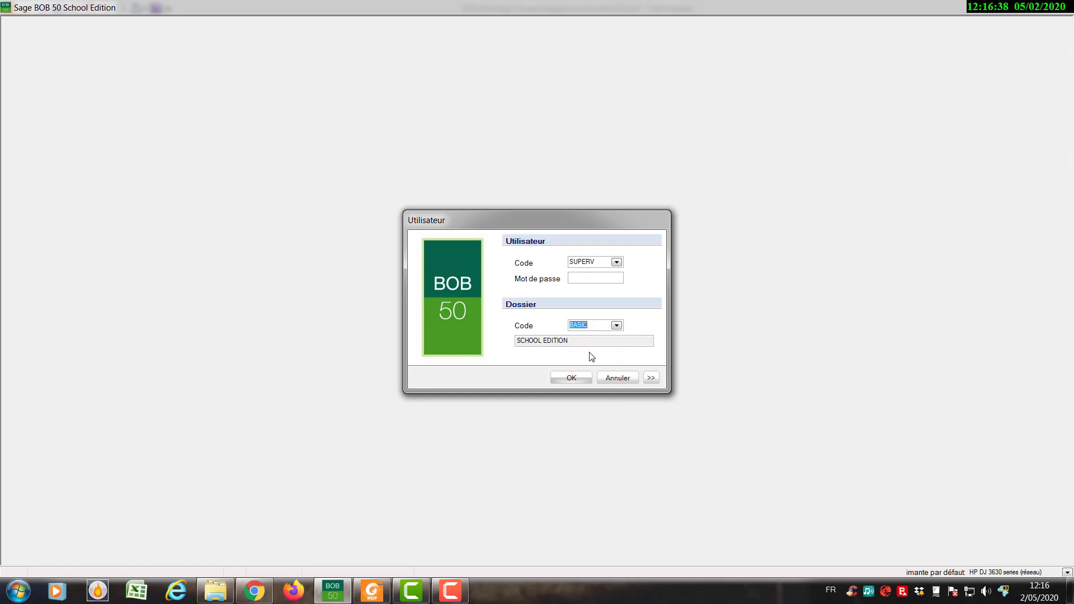
{"action": "left_click", "coordinate": [576, 379]}
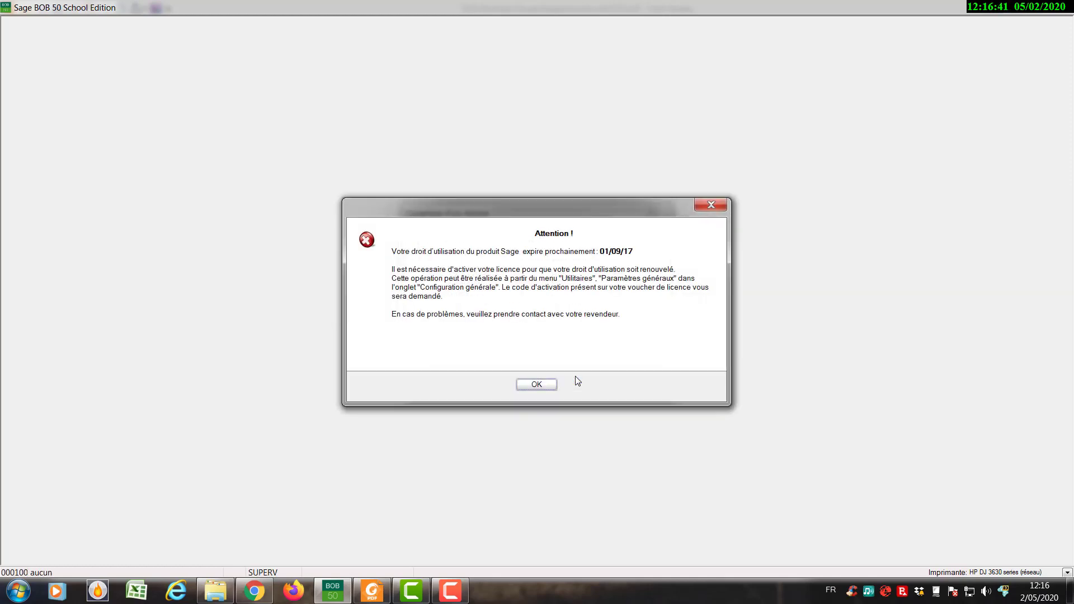
{"action": "left_click", "coordinate": [533, 386]}
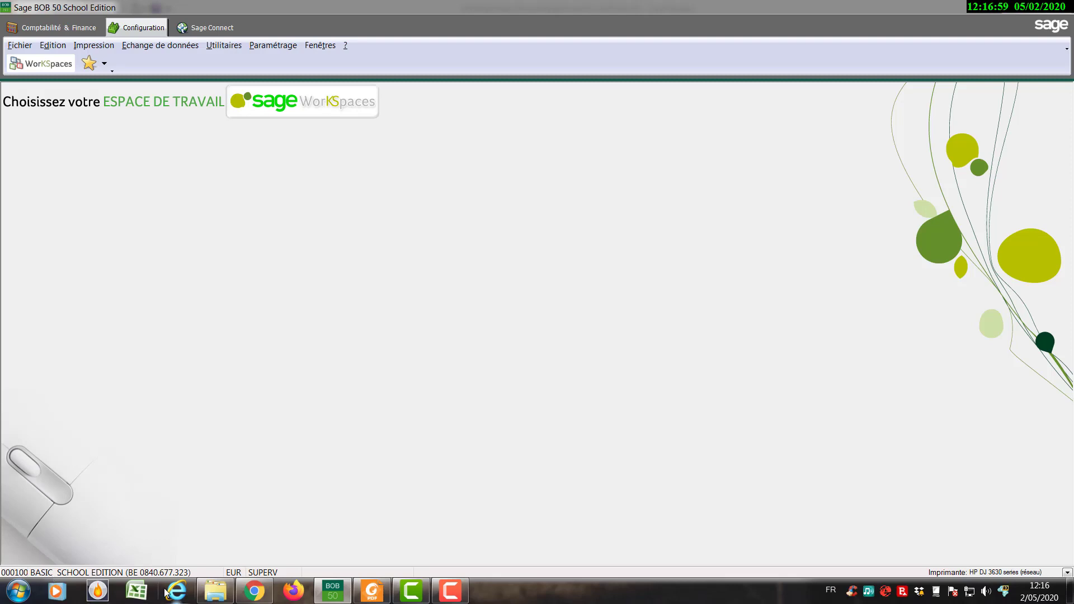
- Switch to Windows Explorer and examine the dossier folders in the Data folder of bobschool50, including Common
{"action": "mouse_move", "coordinate": [221, 597]}
{"action": "left_click", "coordinate": [221, 546]}
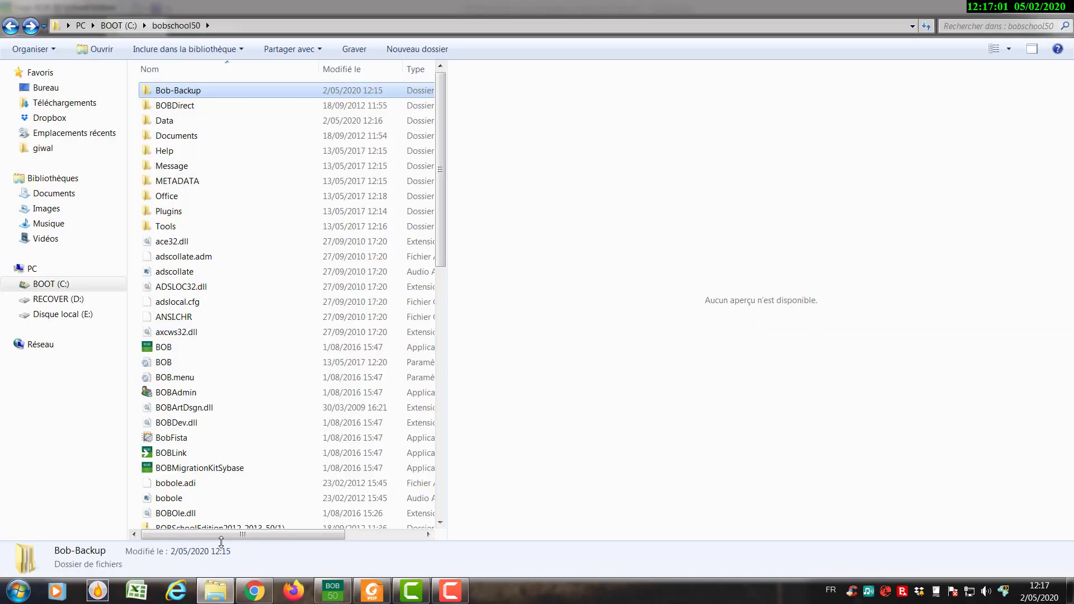
{"action": "double_click", "coordinate": [179, 122]}
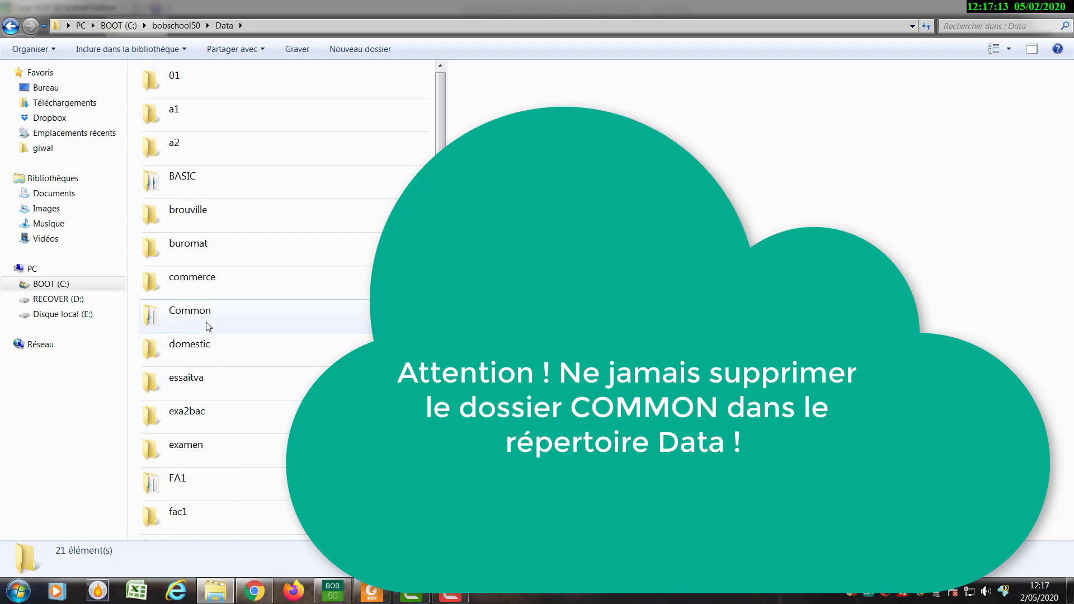
{"action": "scroll", "coordinate": [209, 328], "scroll_direction": "down", "scroll_amount": 3}
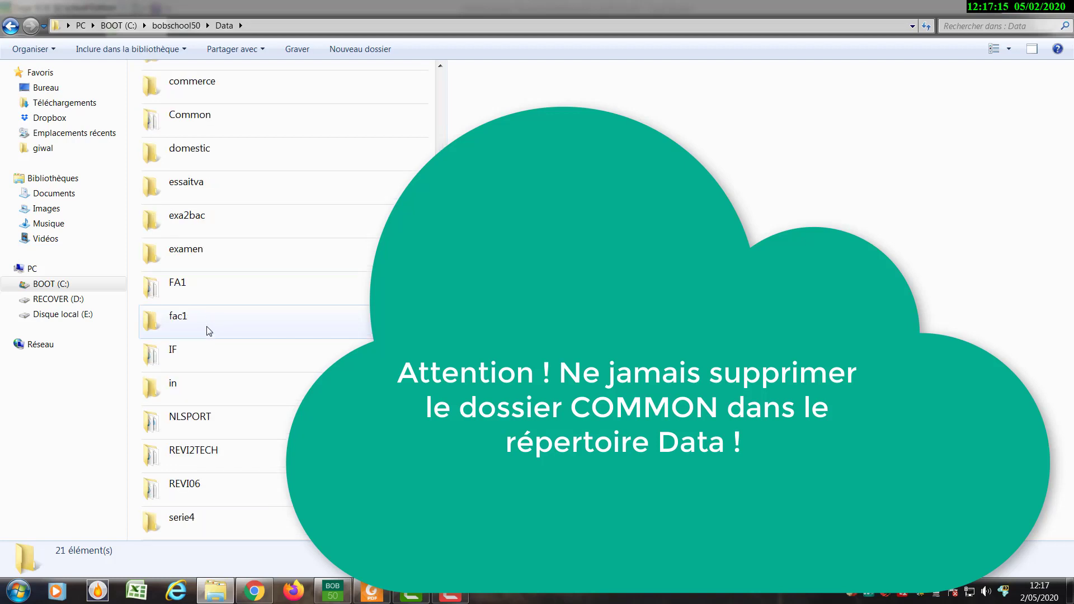